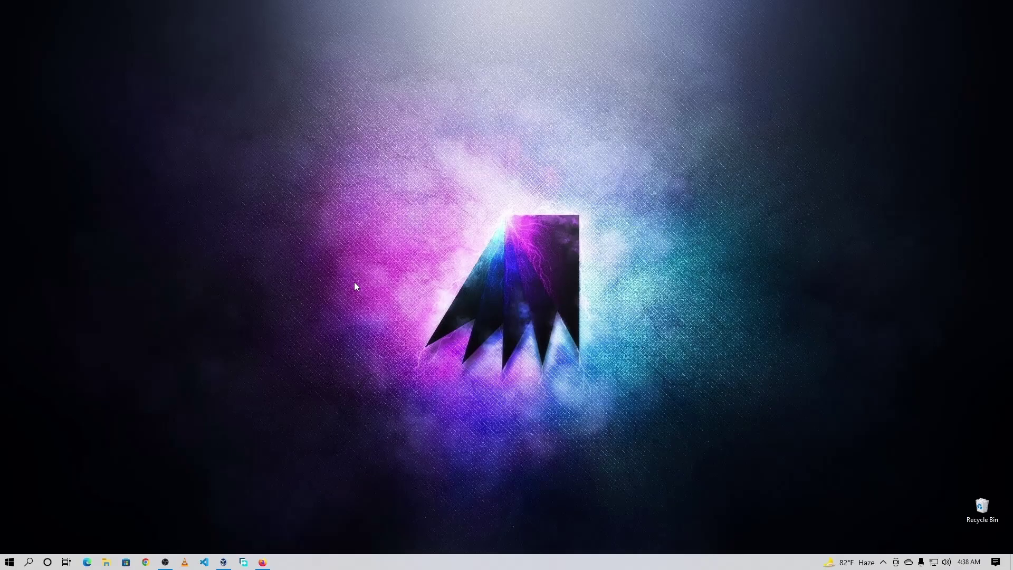
left_click(223, 562)
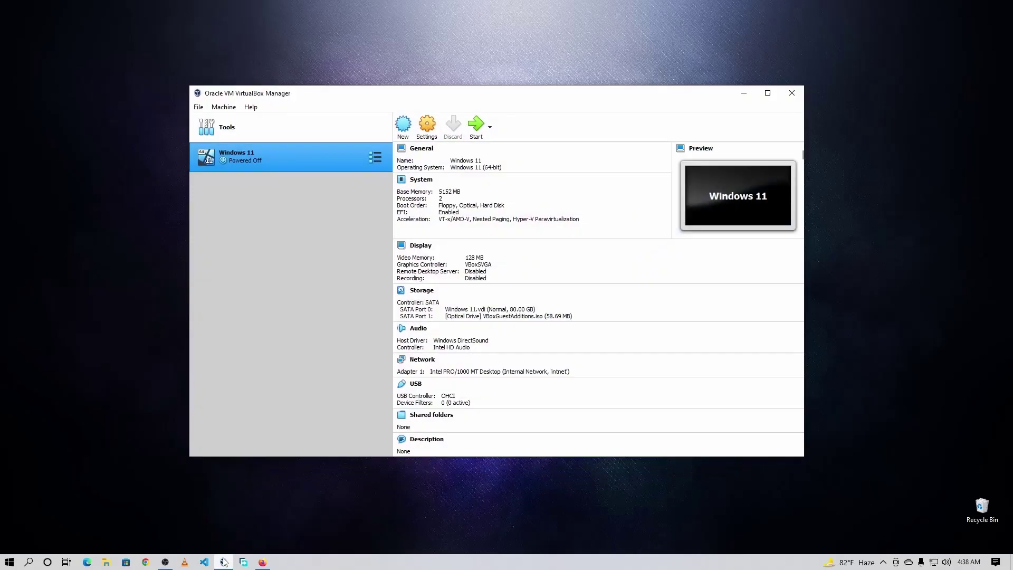
left_click(743, 96)
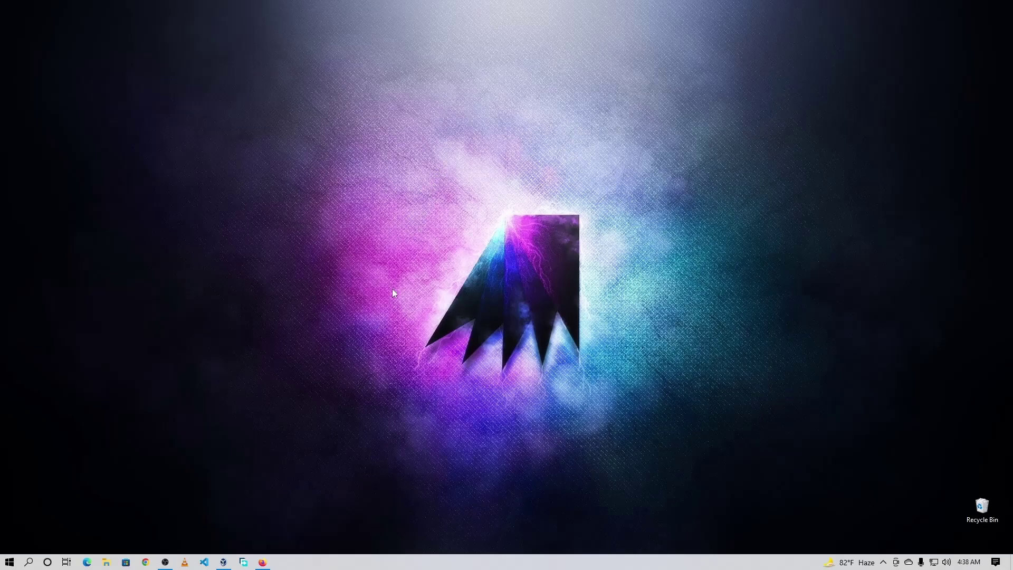
- Switch to Firefox, search Google for "ubuntu 22.04 lts", and view the Ubuntu 22.04 LTS (Jammy Jellyfish) releases page for the desktop image
left_click(262, 562)
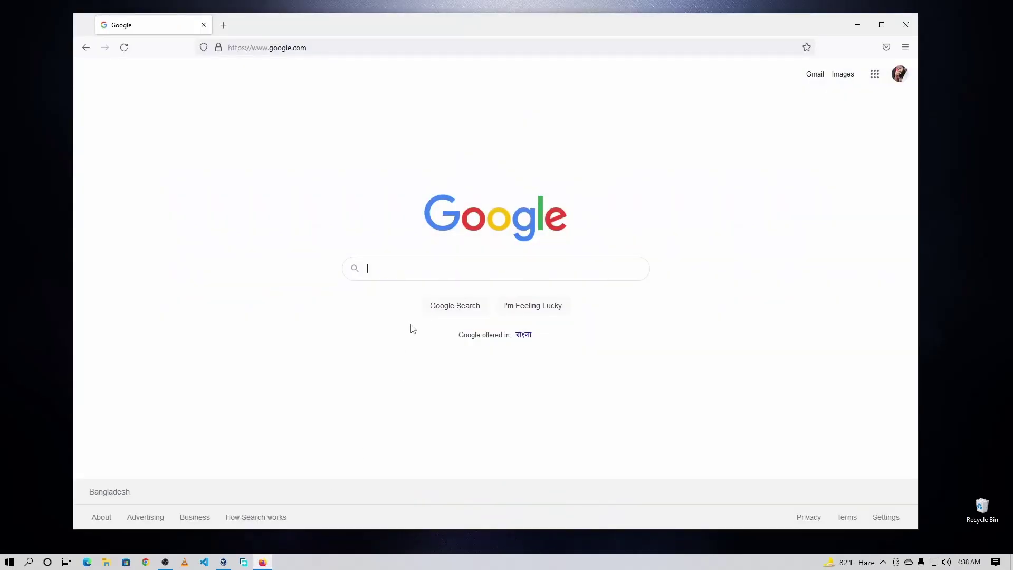
type("ubuntu 22.04 lt")
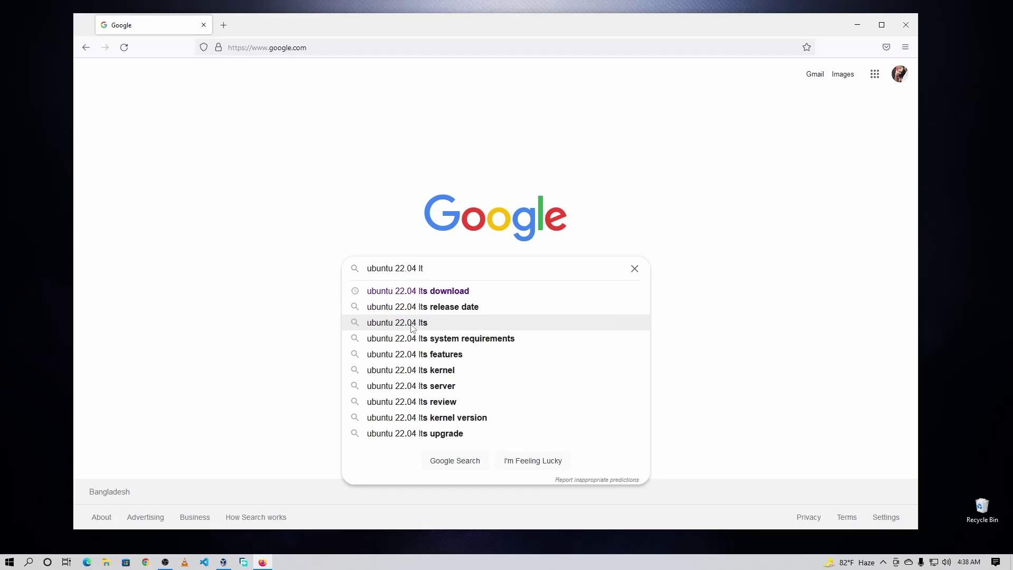
left_click(412, 327)
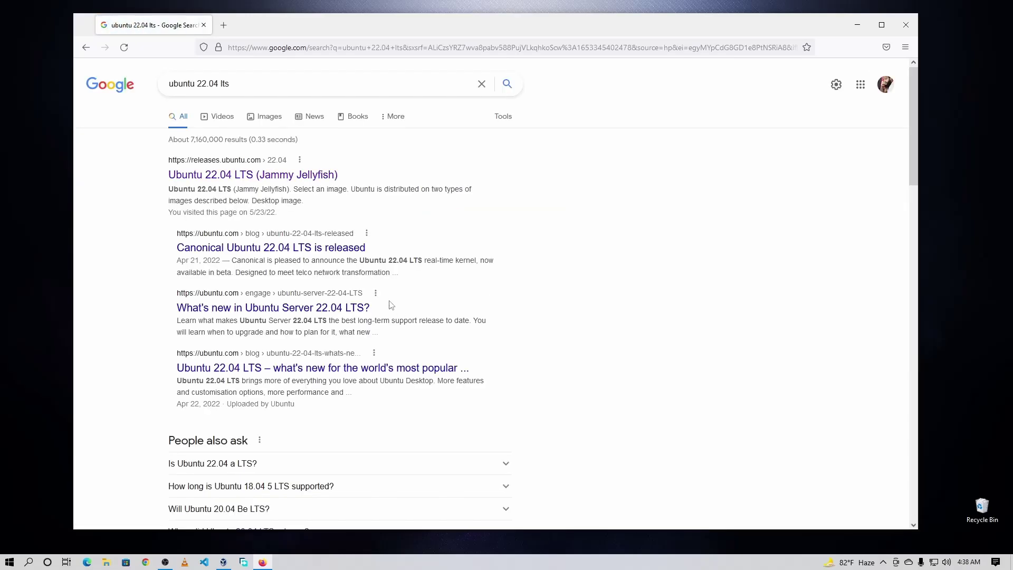
left_click(273, 177)
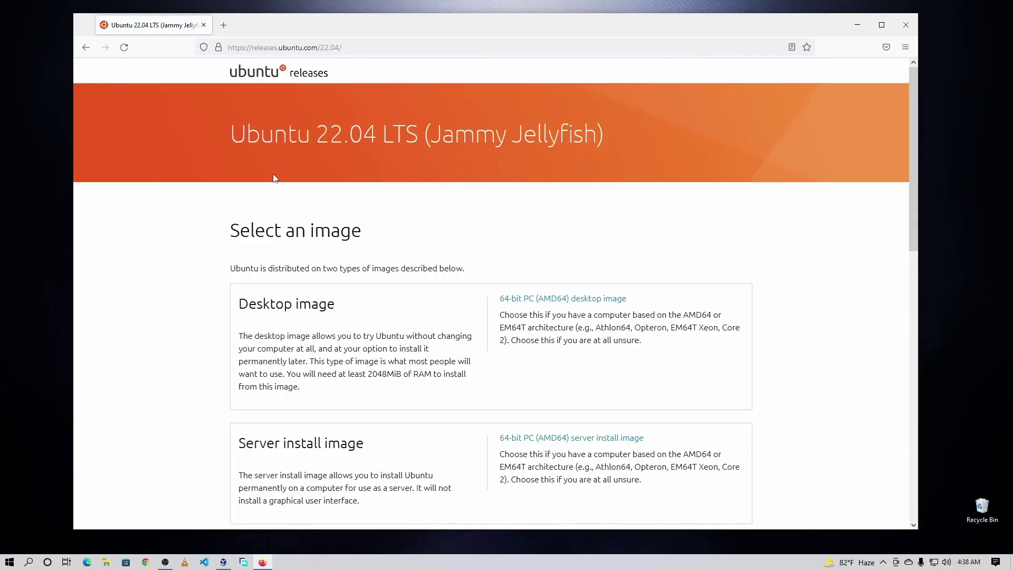
left_click_drag(228, 137, 625, 143)
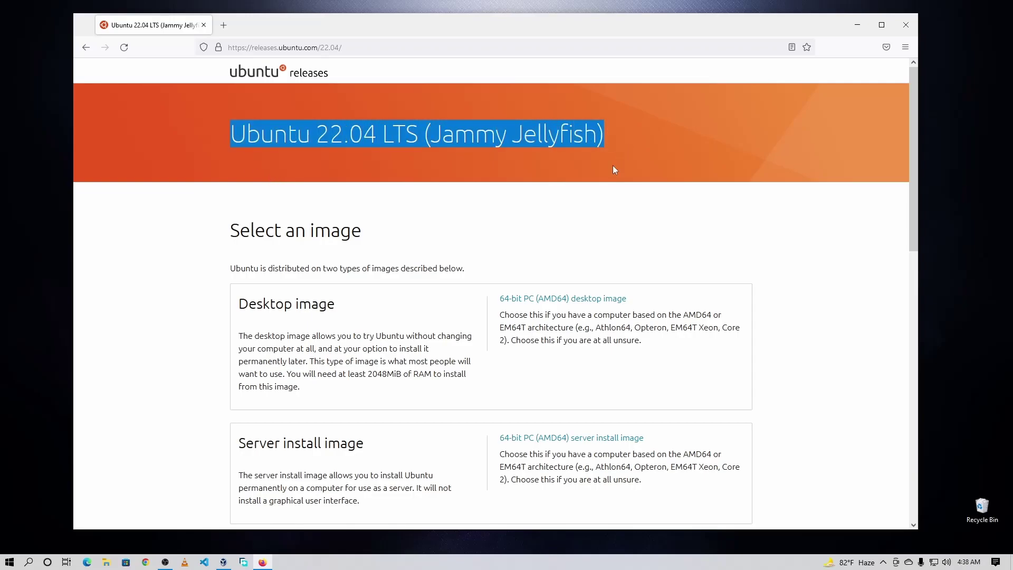
left_click(591, 204)
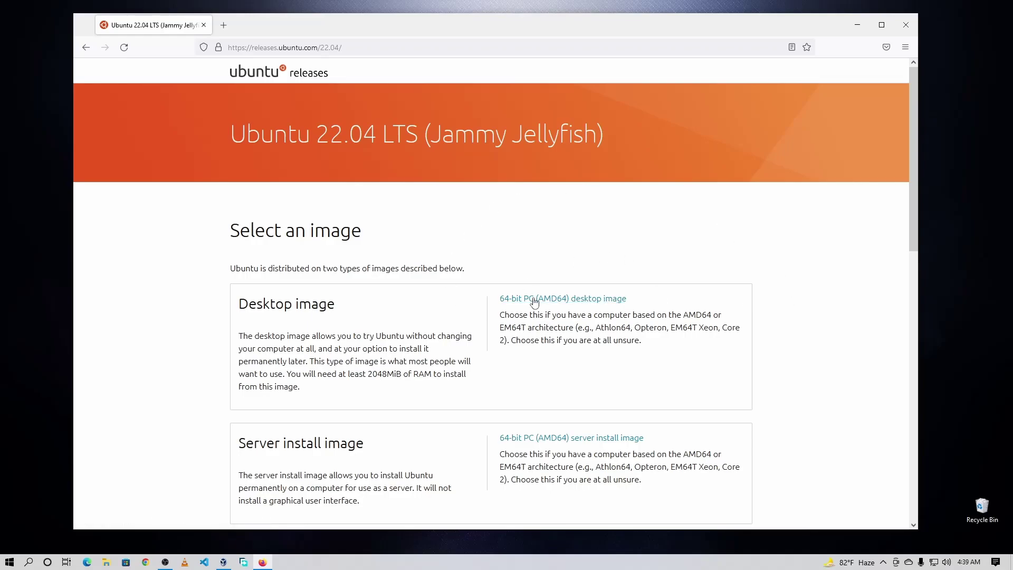
left_click(858, 24)
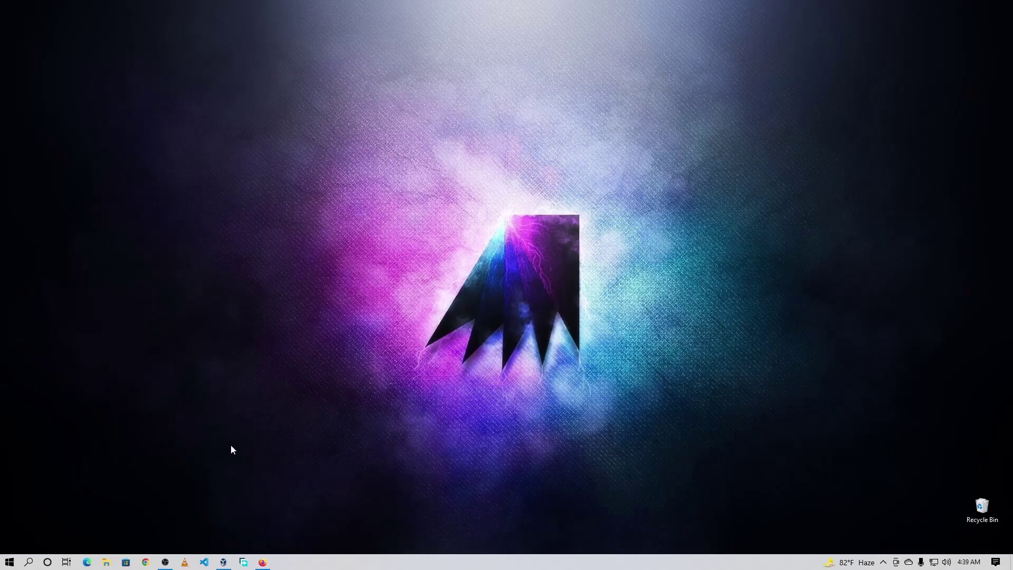
- In VirtualBox Manager, begin a new virtual machine named "Ubuntu 22.04" with type Linux and version Ubuntu (64-bit)
left_click(223, 562)
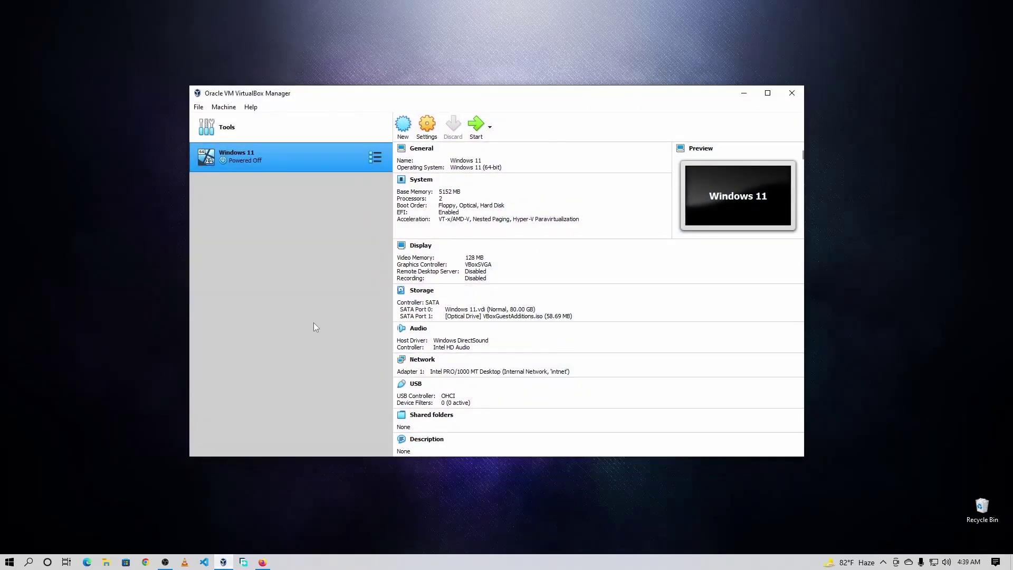
left_click(405, 131)
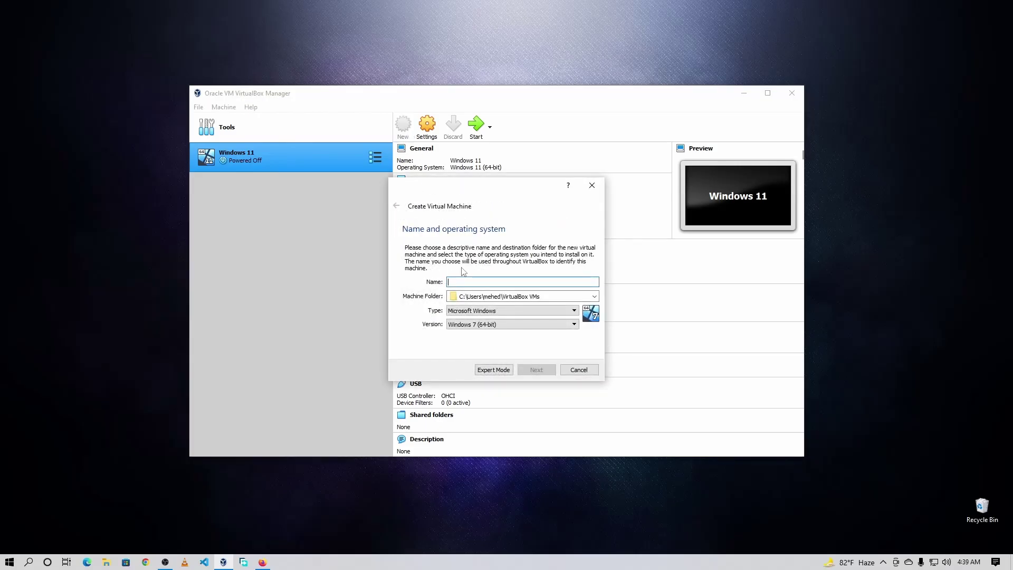
type("Ubuntu ")
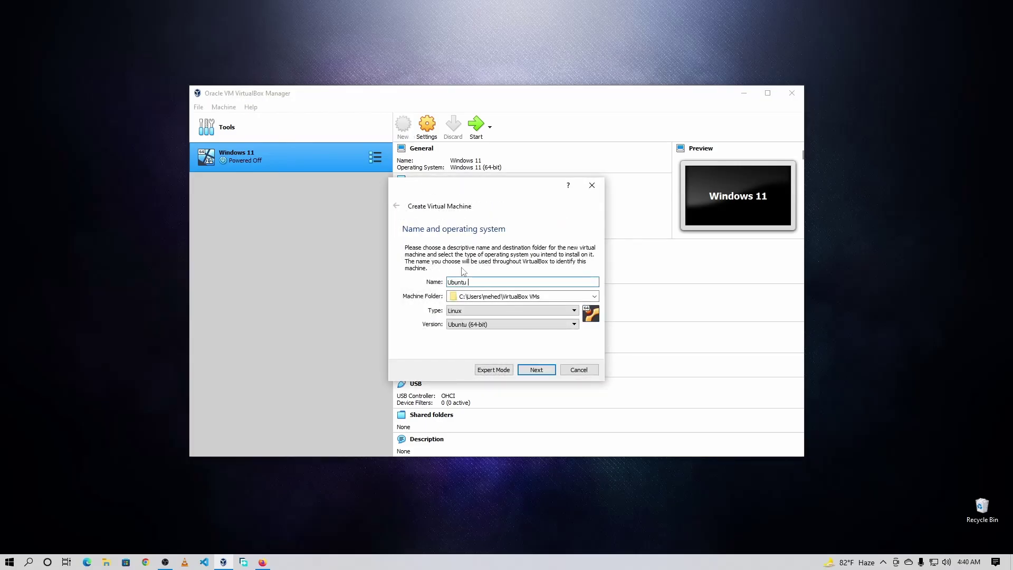
type("22.04")
left_click(457, 311)
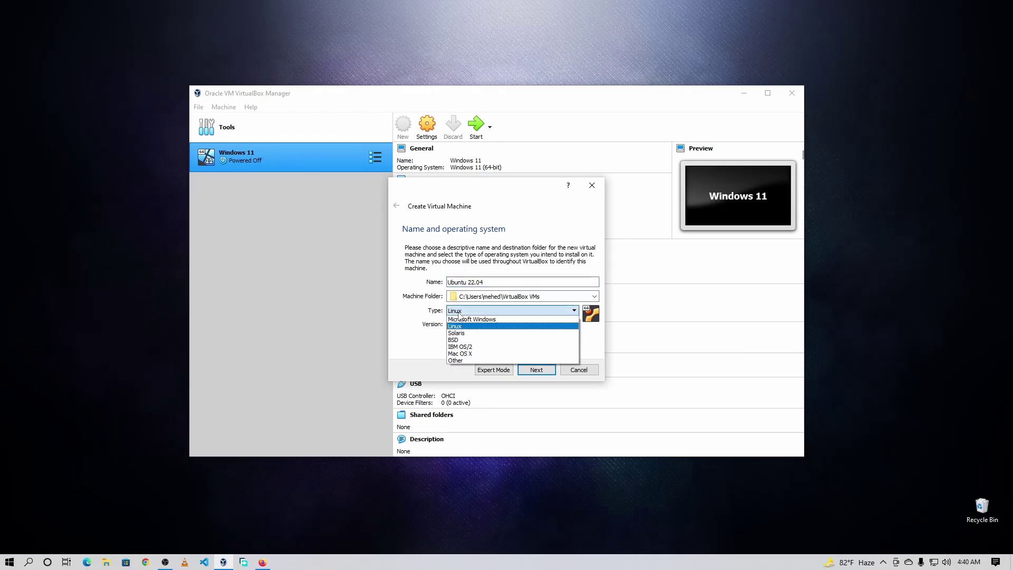
left_click(456, 328)
left_click(468, 325)
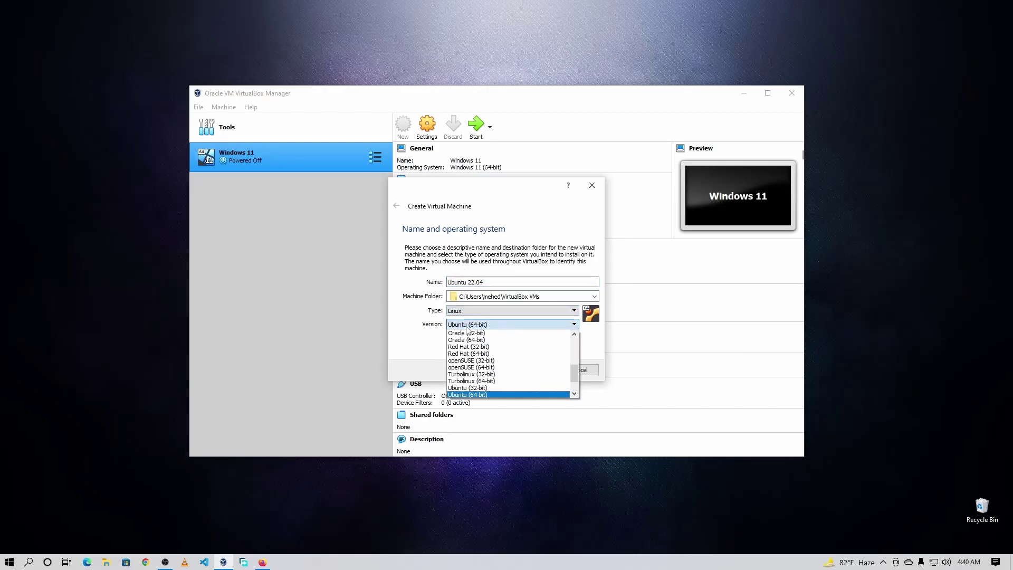
left_click(468, 394)
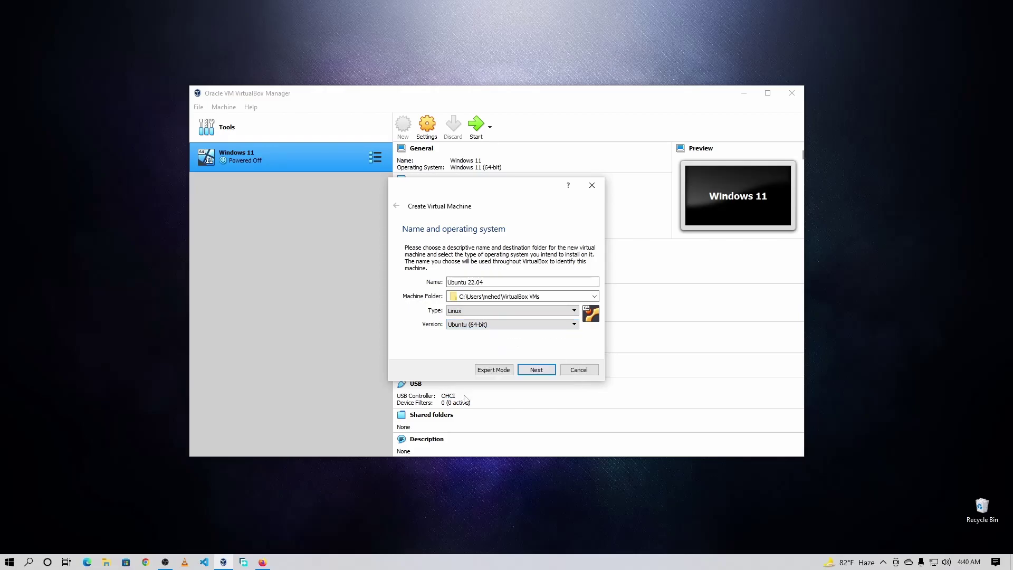
left_click(536, 370)
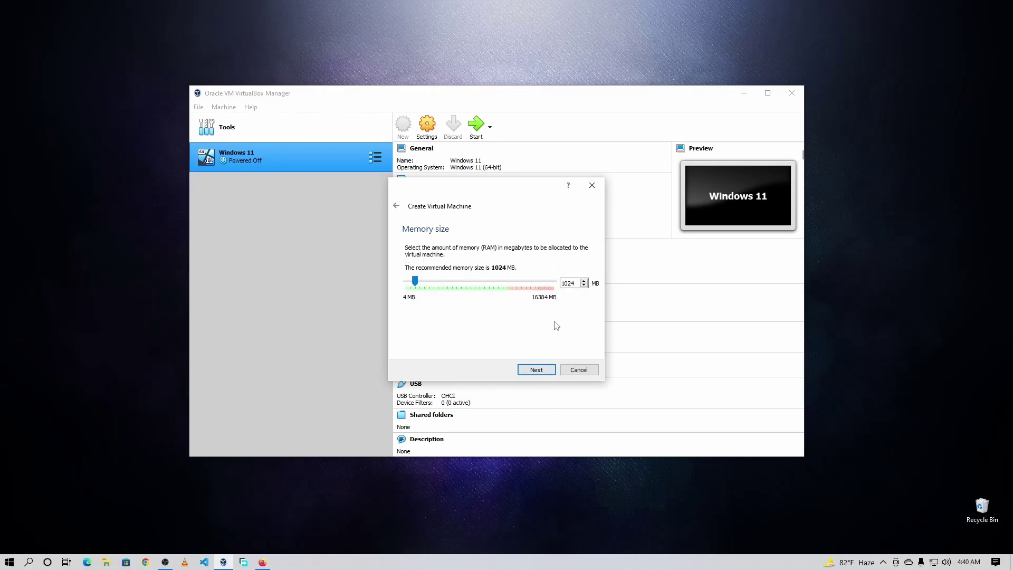
- Set the new virtual machine's memory size to 4096 MB and continue to the hard disk setup
double_click(578, 283)
type("4096")
left_click(541, 371)
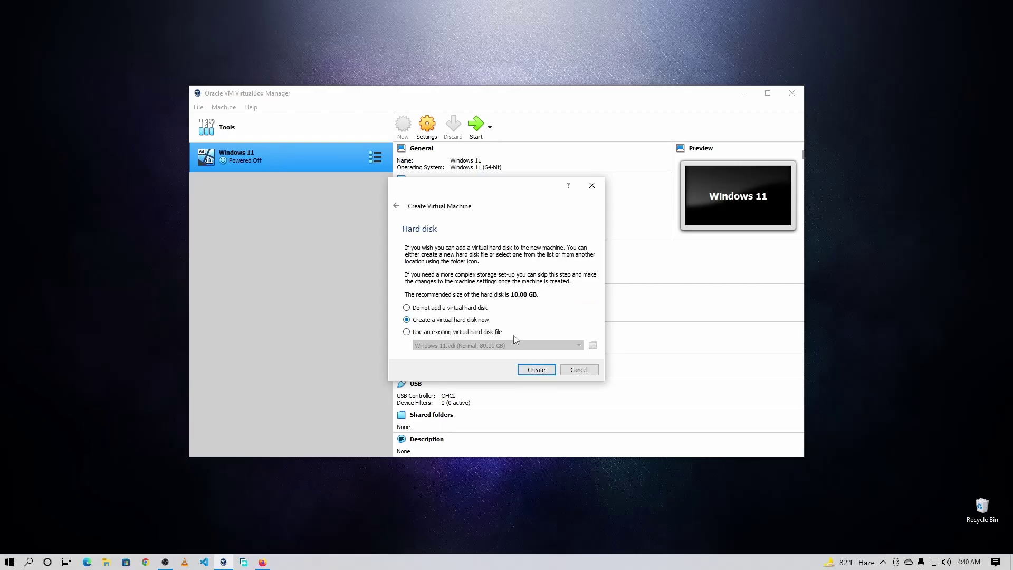
- Create a new dynamically allocated VDI virtual hard disk of 60 GB for the machine
left_click(536, 371)
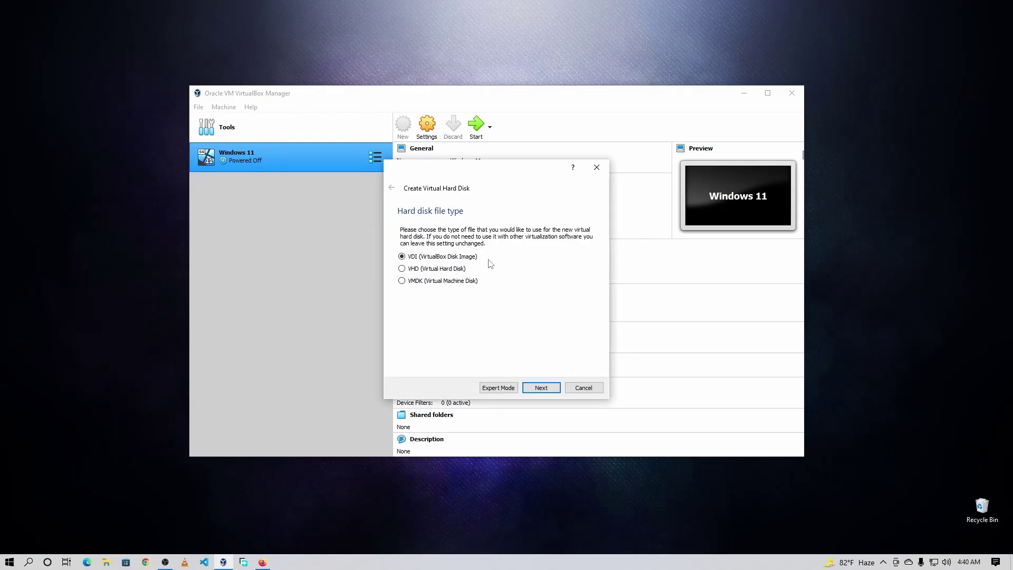
left_click(542, 388)
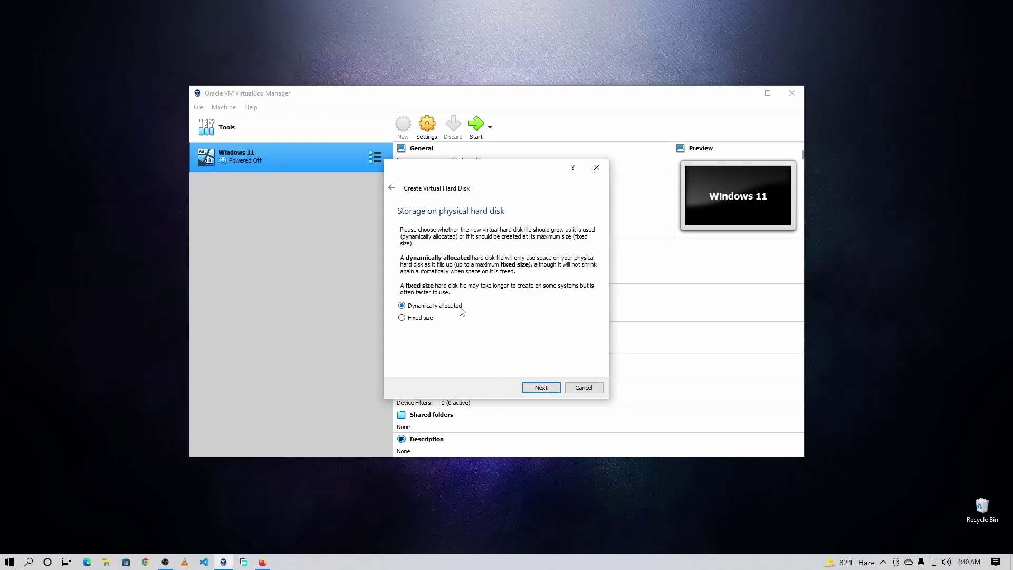
left_click(542, 388)
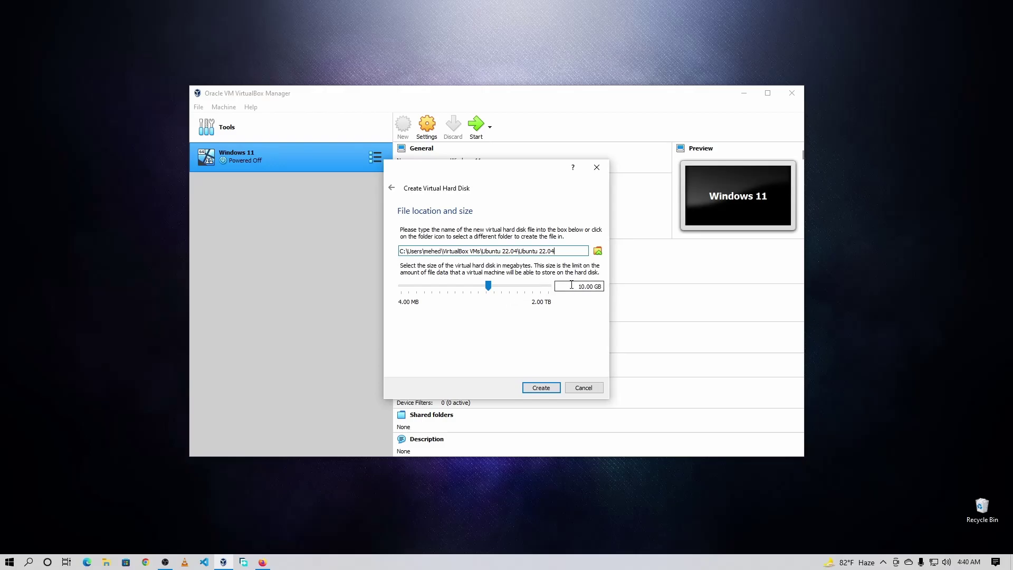
left_click_drag(584, 287, 576, 286)
type("60")
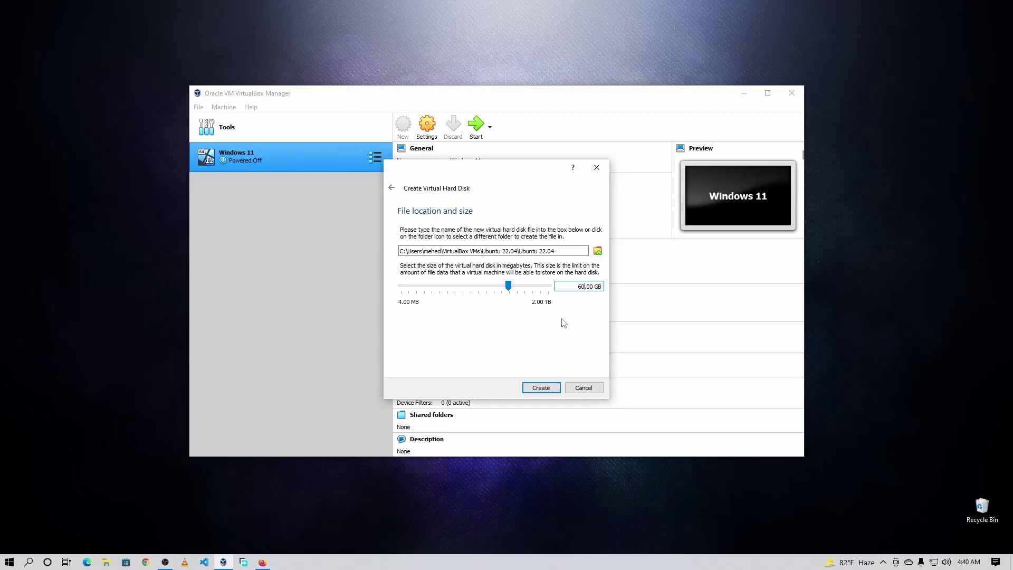
left_click(542, 387)
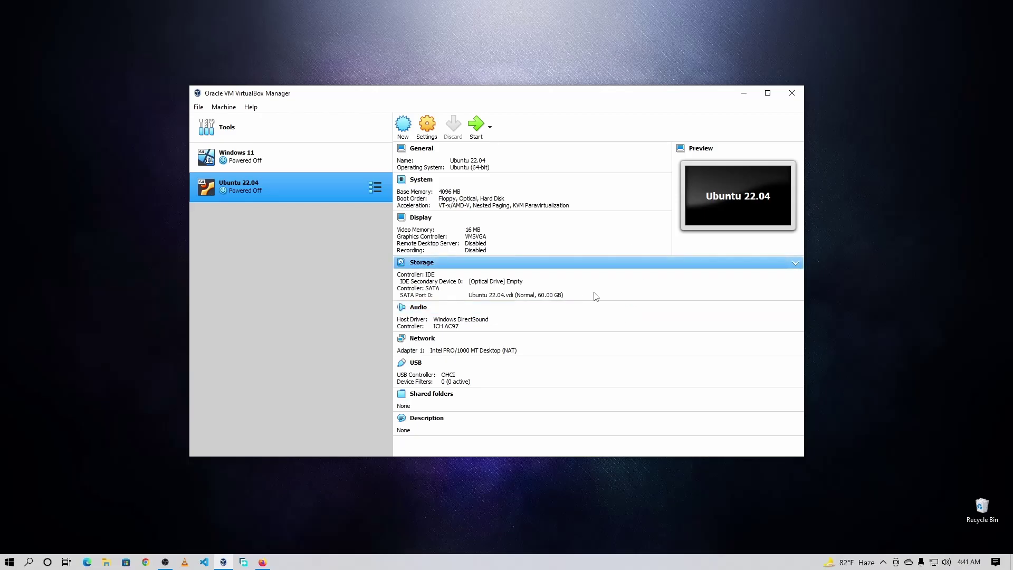
- Start the Ubuntu 22.04 machine and choose ubuntu-22.04-desktop-amd64 from the Linux folder under Operating Systems as its start-up disk
left_click(478, 127)
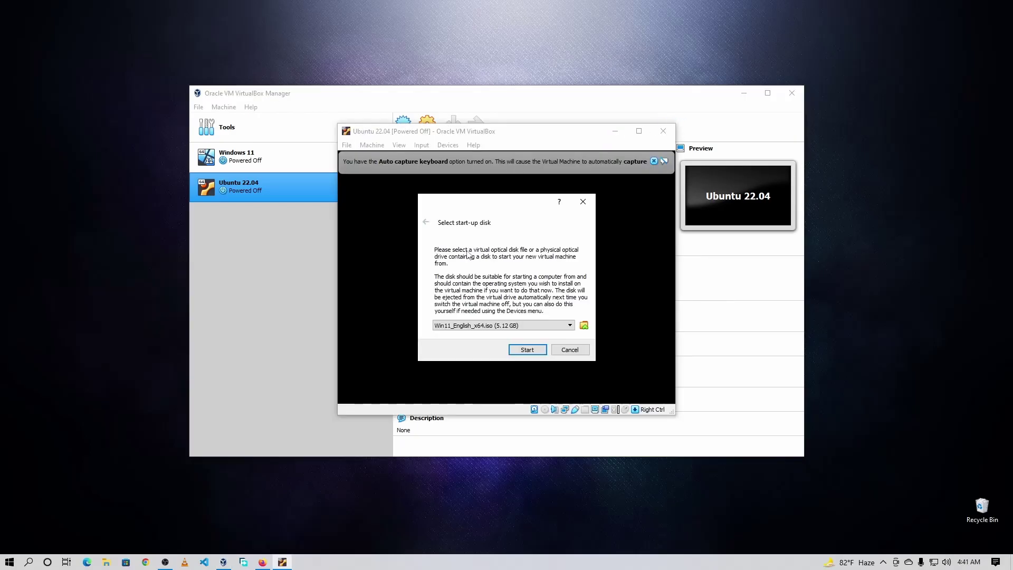
left_click(585, 325)
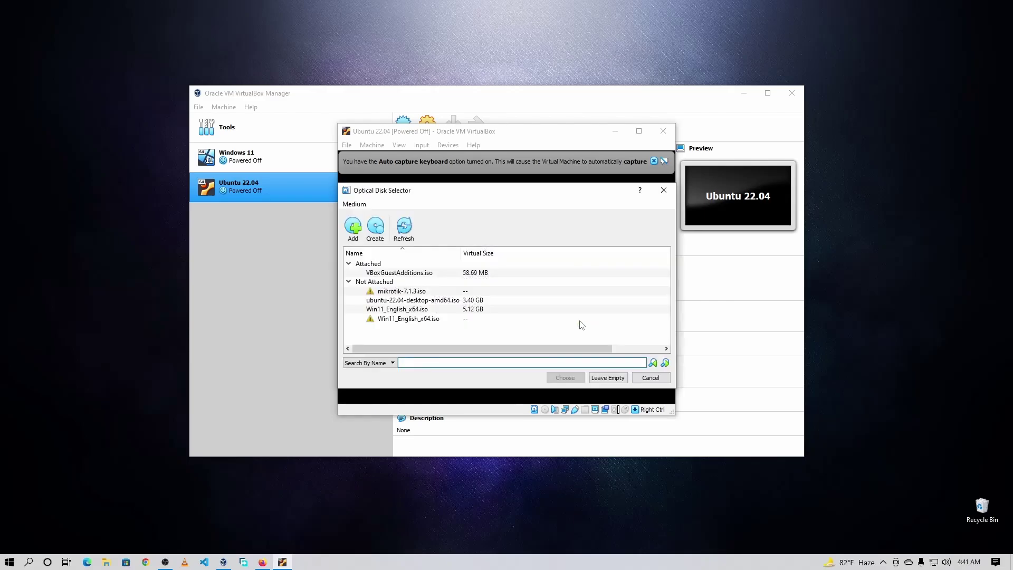
left_click(362, 233)
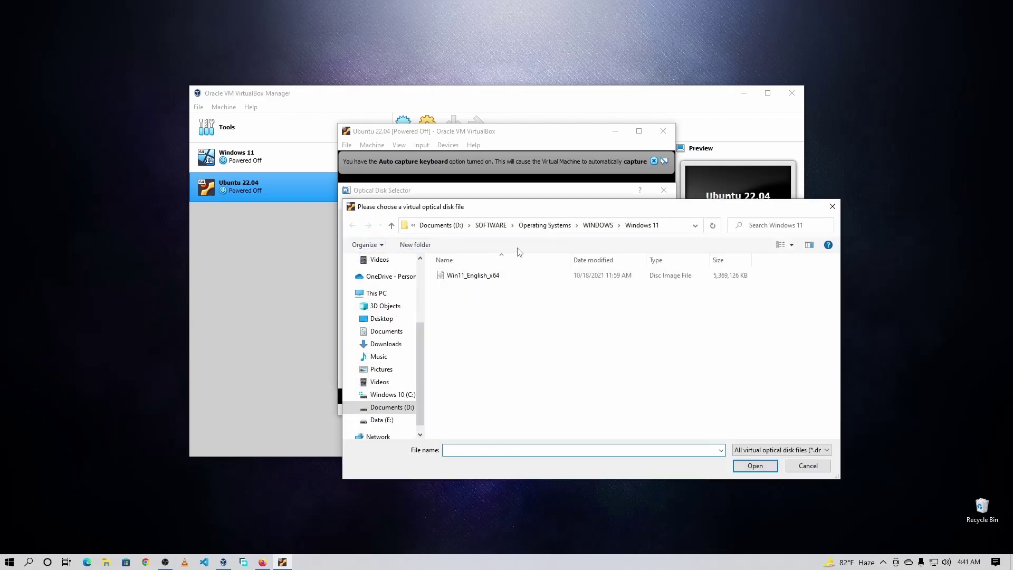
left_click(546, 226)
double_click(458, 275)
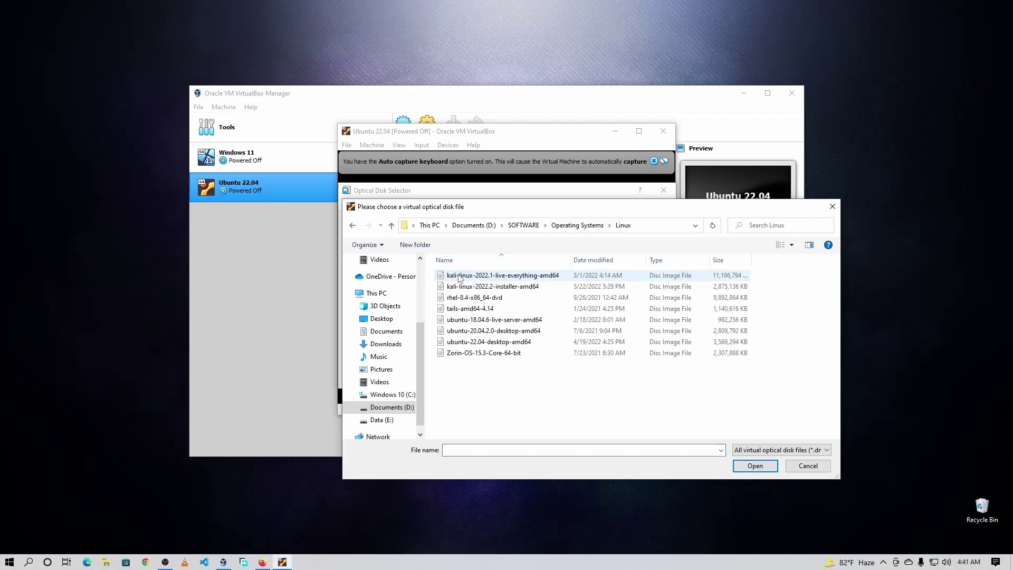
left_click(496, 343)
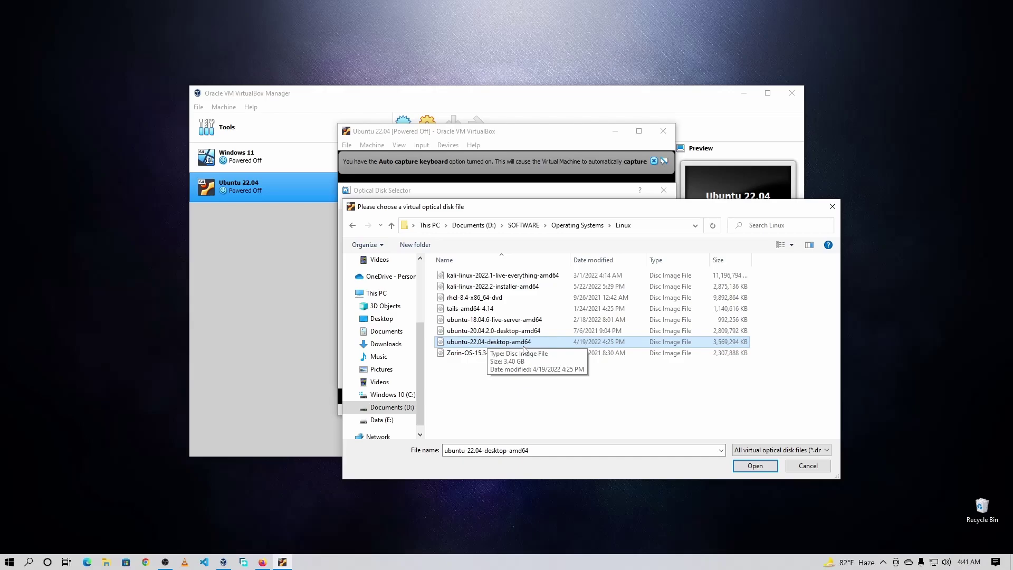
left_click(755, 466)
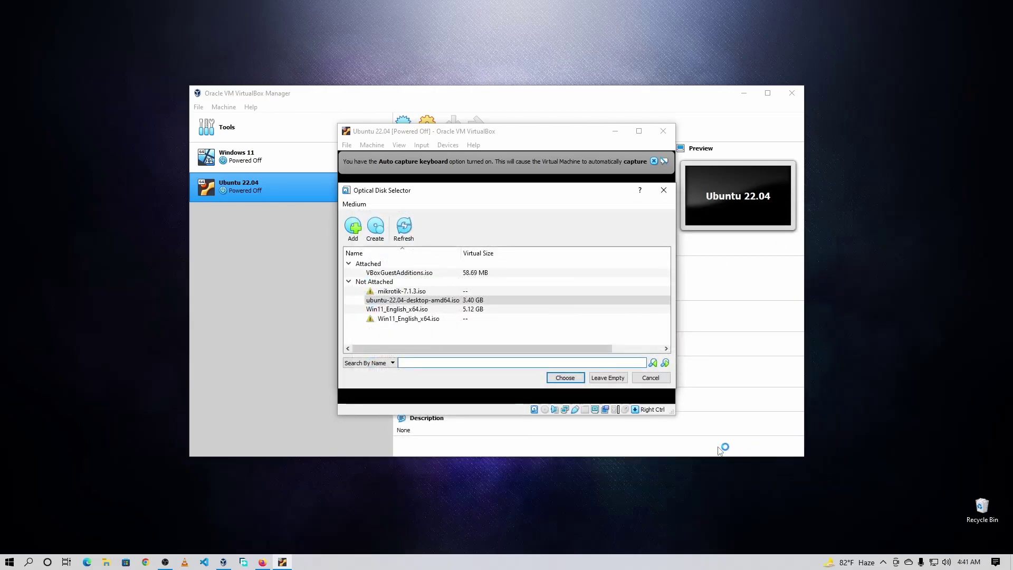
left_click(568, 378)
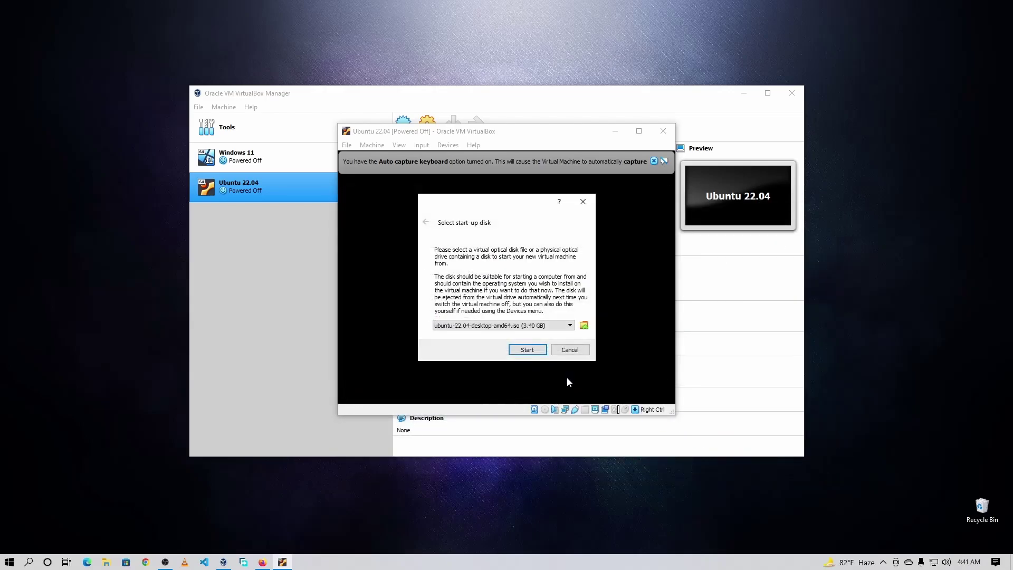
- Start the machine from the selected disk, dismiss the keyboard capture notice, and minimize the VirtualBox Manager window
left_click(525, 355)
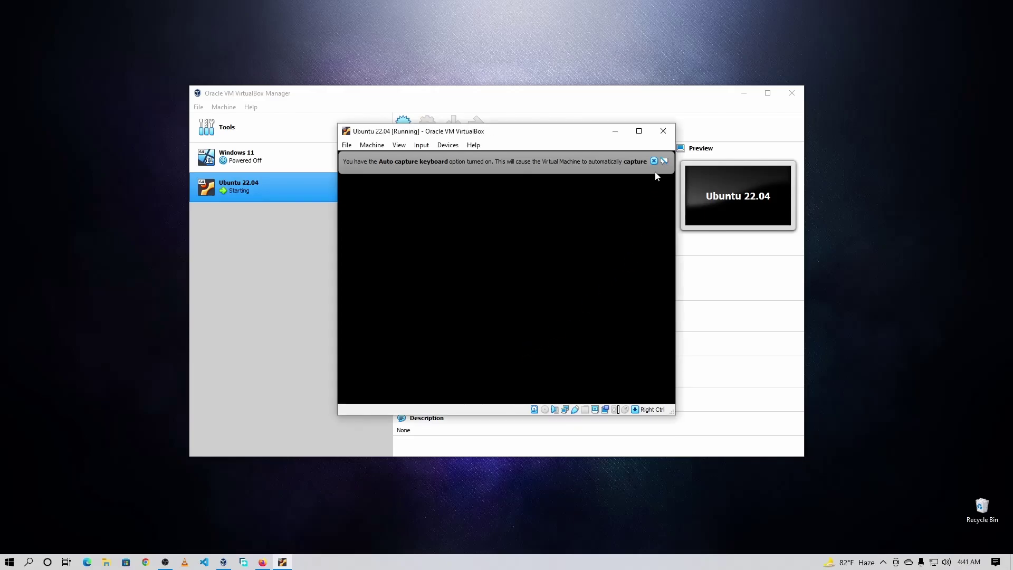
left_click(654, 161)
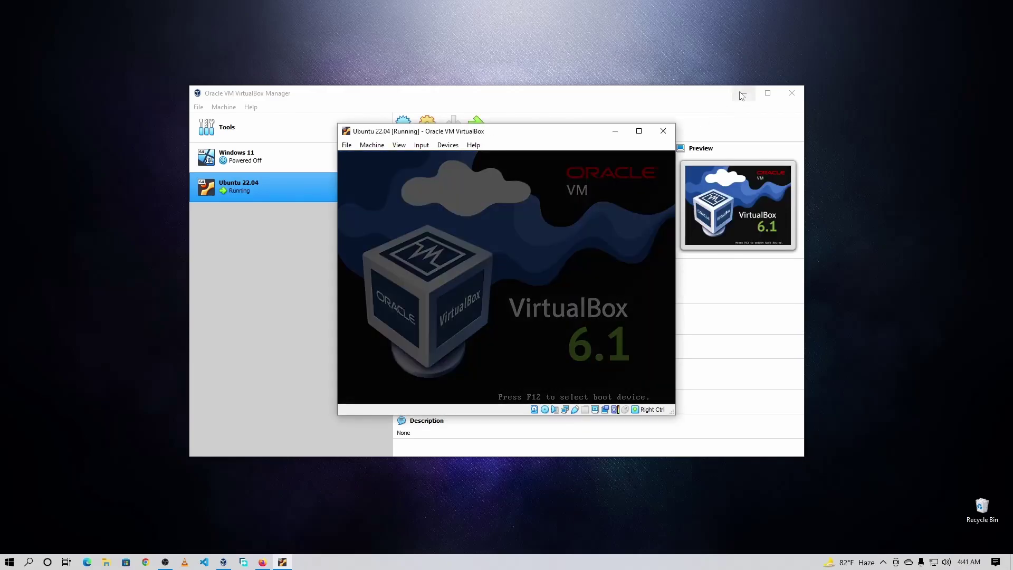
left_click(742, 94)
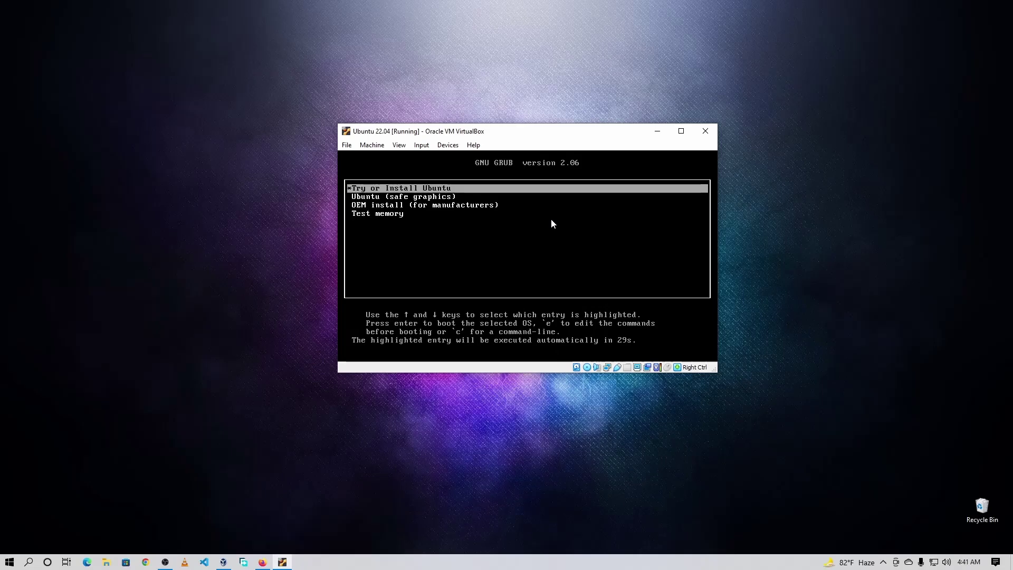
- Look through the entries of the GRUB boot menu and return to Try or Install Ubuntu
key("Down")
key("Down")
key("Down")
key("Up")
key("Up")
key("Up")
key("Down")
key("Down")
key("Down")
key("Up")
key("Up")
key("Up")
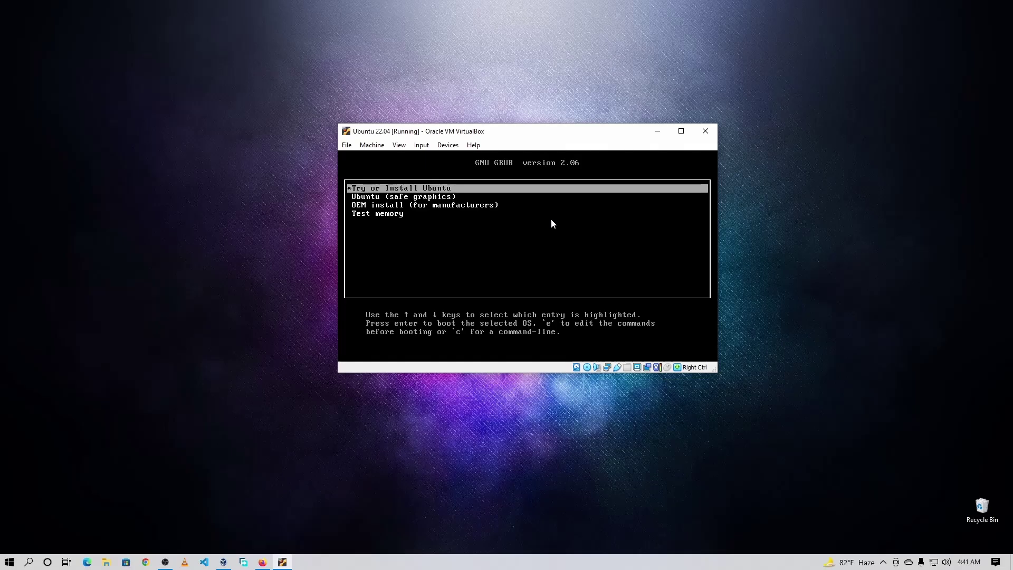
- Boot the Try or Install Ubuntu entry and dismiss the mouse pointer integration notice
key("Return")
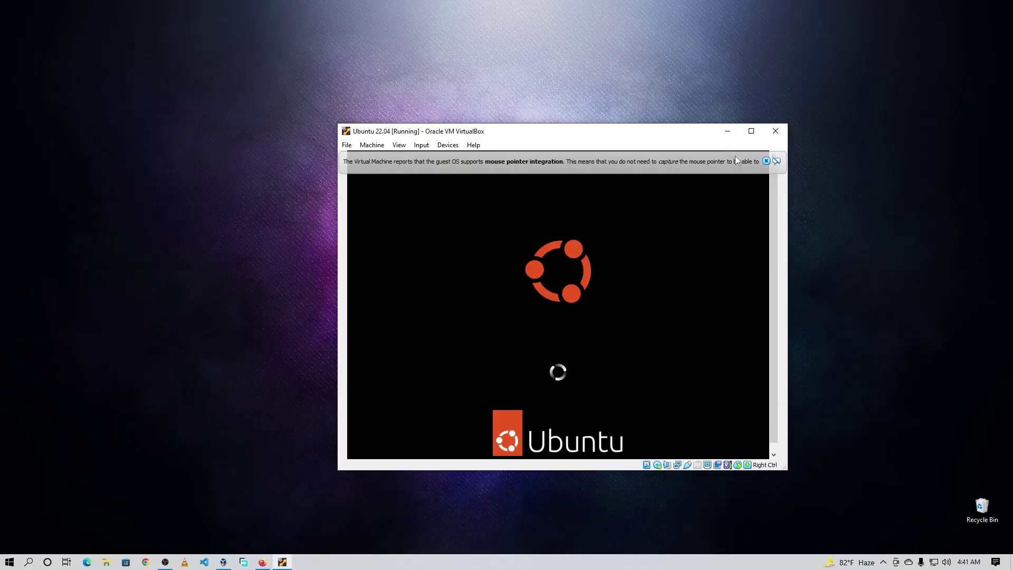
left_click(765, 161)
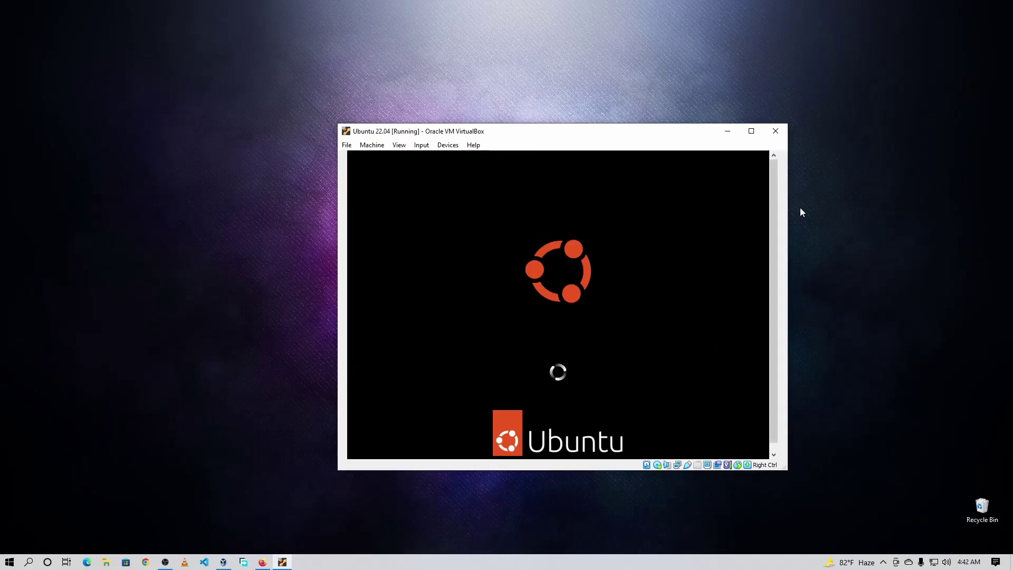
- Enlarge and reposition the virtual machine window, and choose to install Ubuntu in English from the Welcome page
left_click_drag(787, 472, 852, 493)
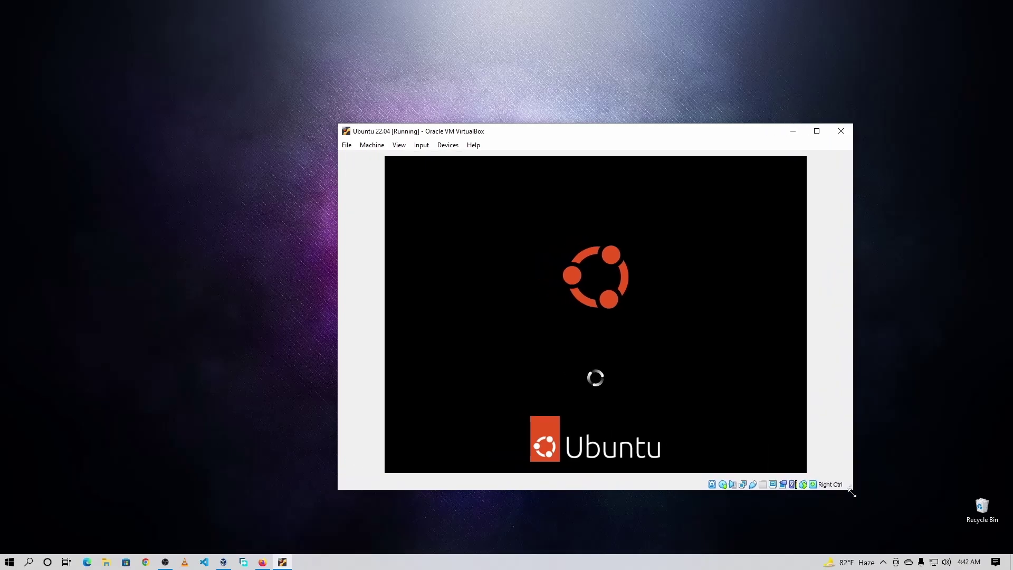
left_click_drag(570, 133, 525, 98)
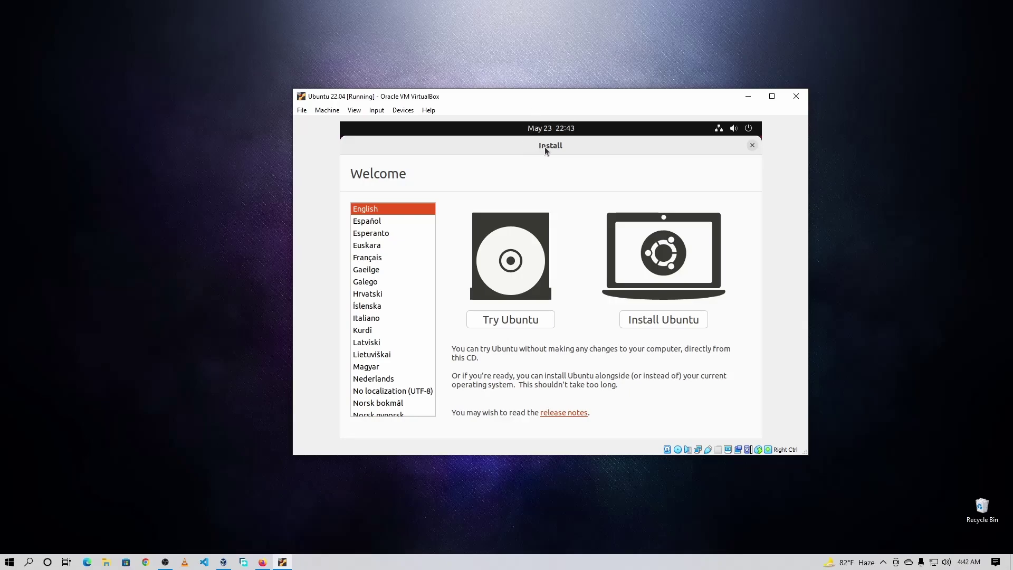
left_click(664, 321)
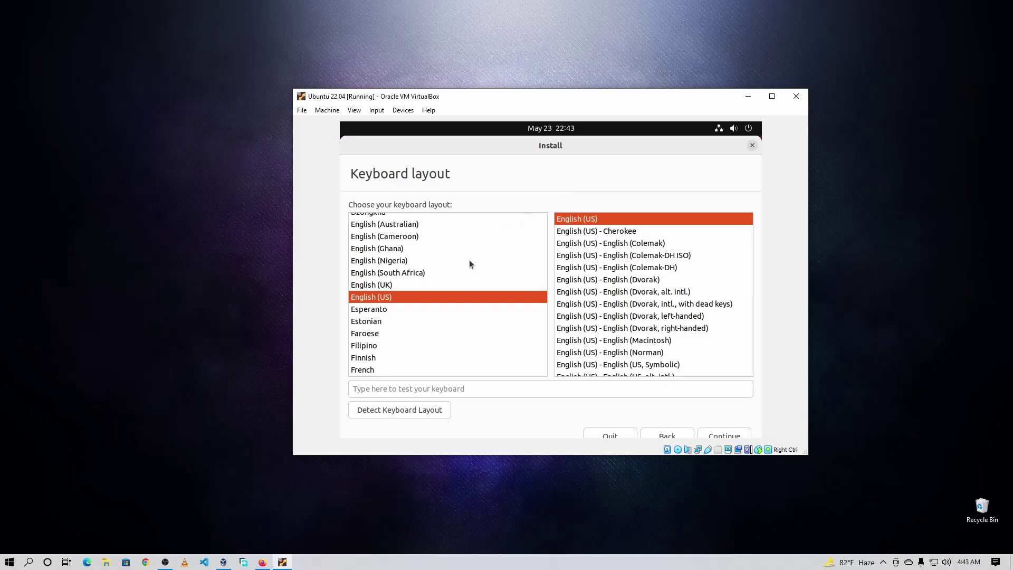
- Accept the English (US) keyboard layout and add third-party graphics, Wi-Fi and media software to the normal installation
left_click(723, 434)
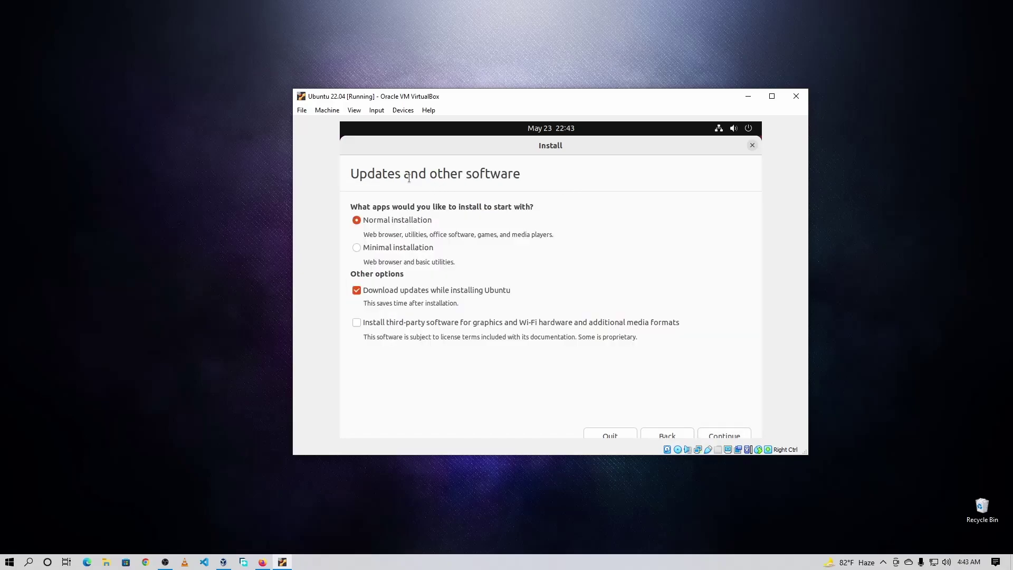
left_click(356, 323)
left_click(730, 437)
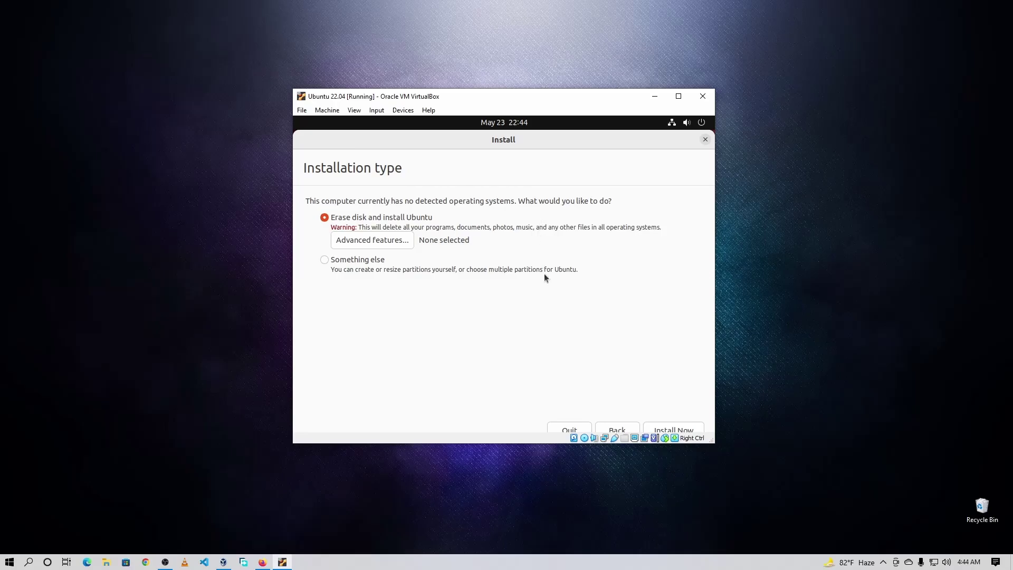
- Choose the Something else installation type and create a new empty partition table on /dev/sda
left_click(354, 258)
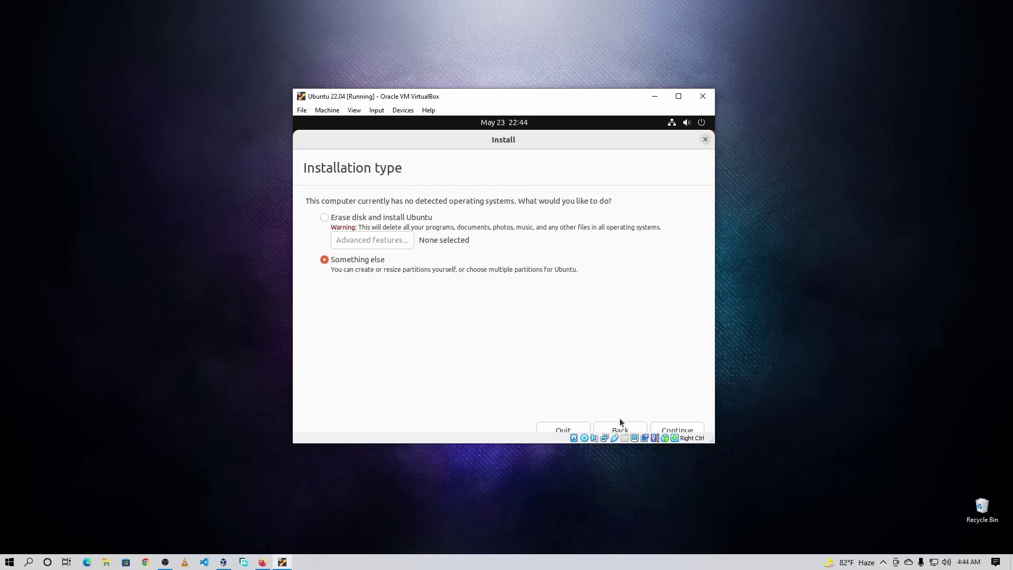
left_click(677, 430)
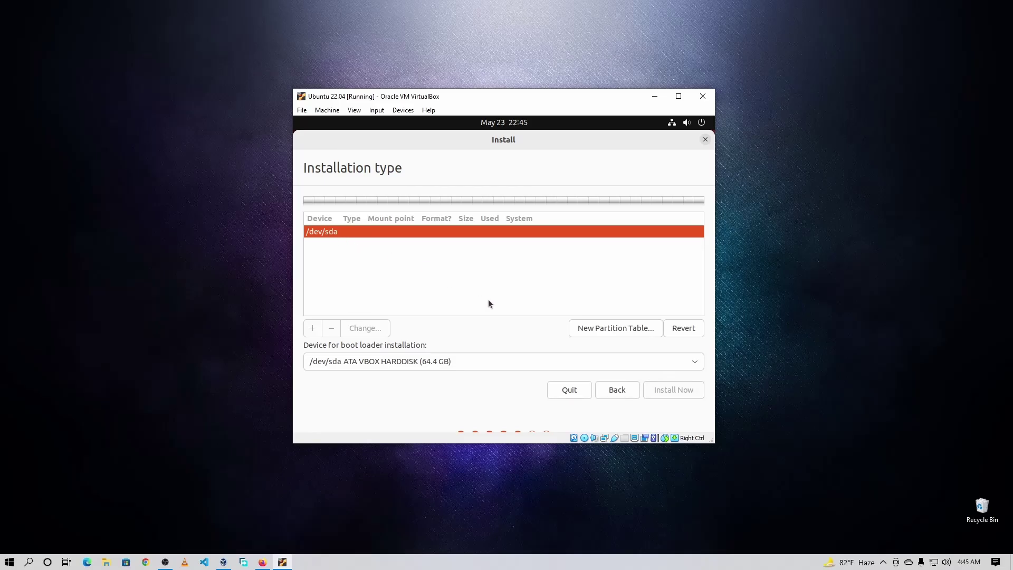
left_click(603, 328)
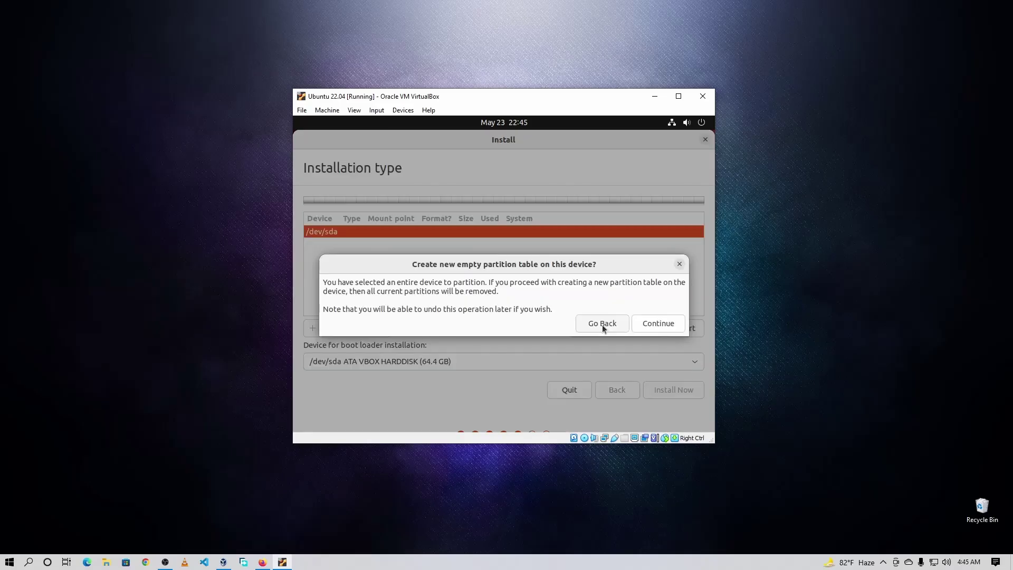
left_click(659, 325)
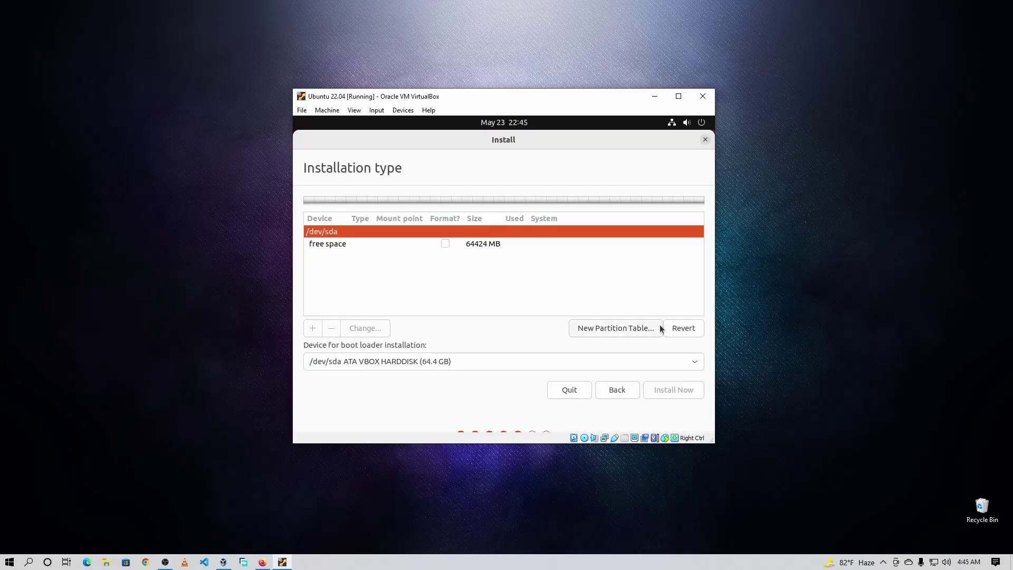
- Create a 500 MB primary EFI System Partition at the beginning of the free space
left_click(357, 247)
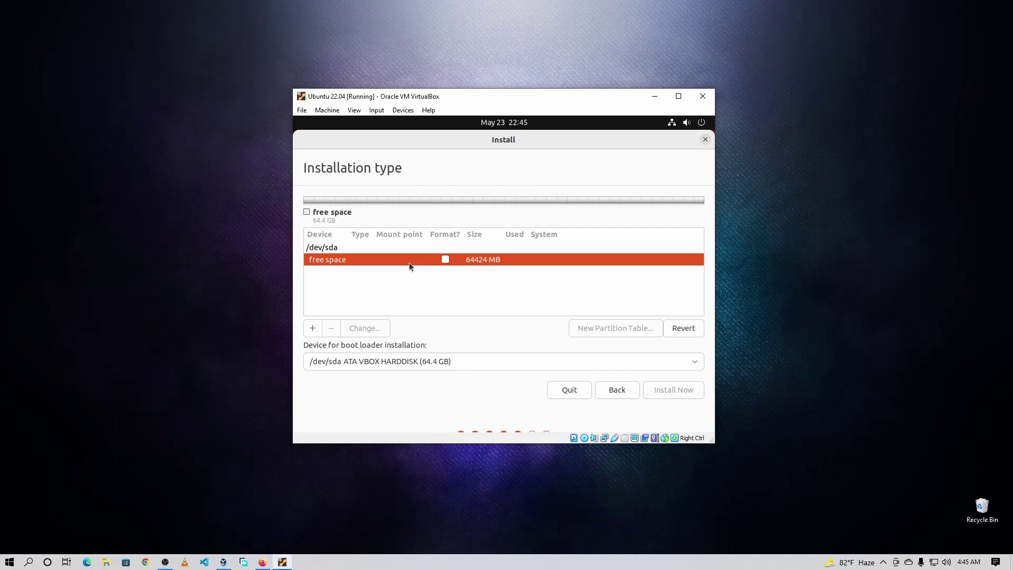
left_click(313, 328)
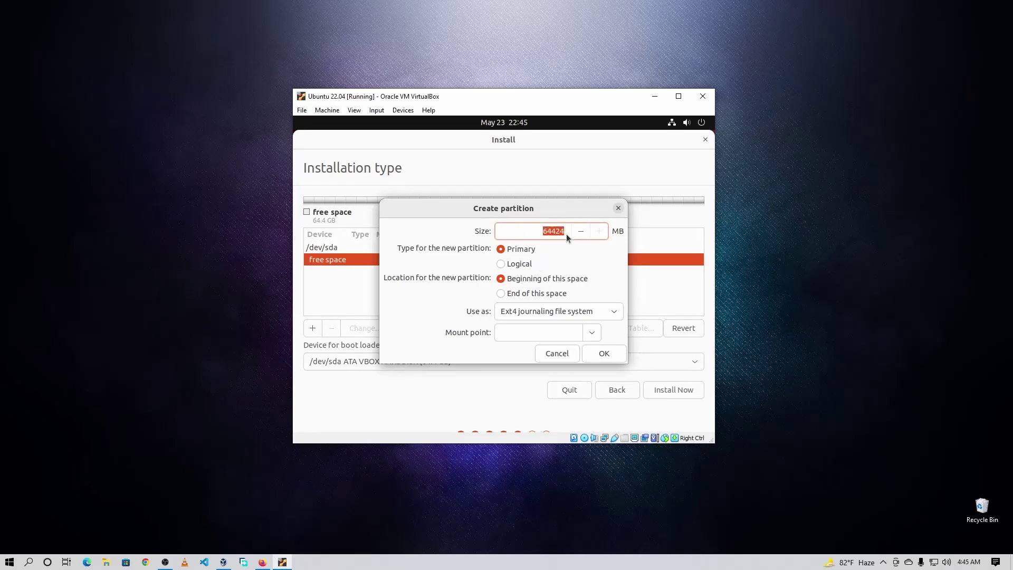
type("500")
left_click(597, 312)
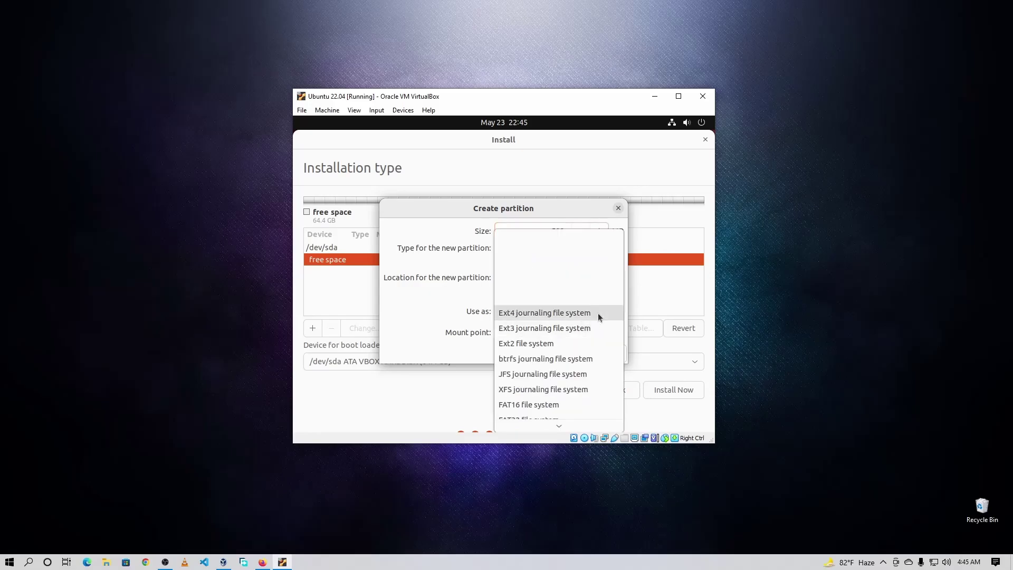
mouse_move(565, 424)
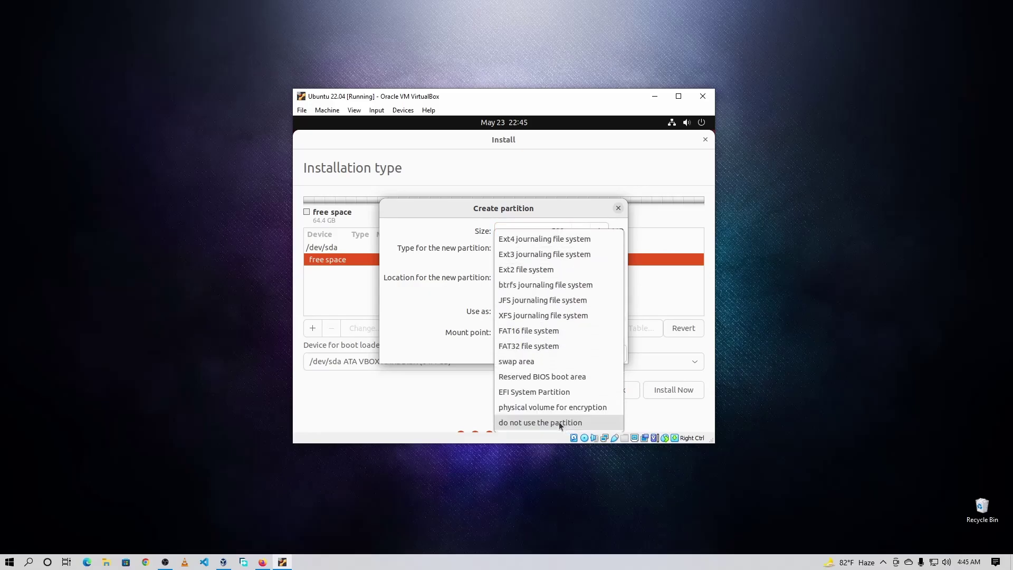
left_click(553, 393)
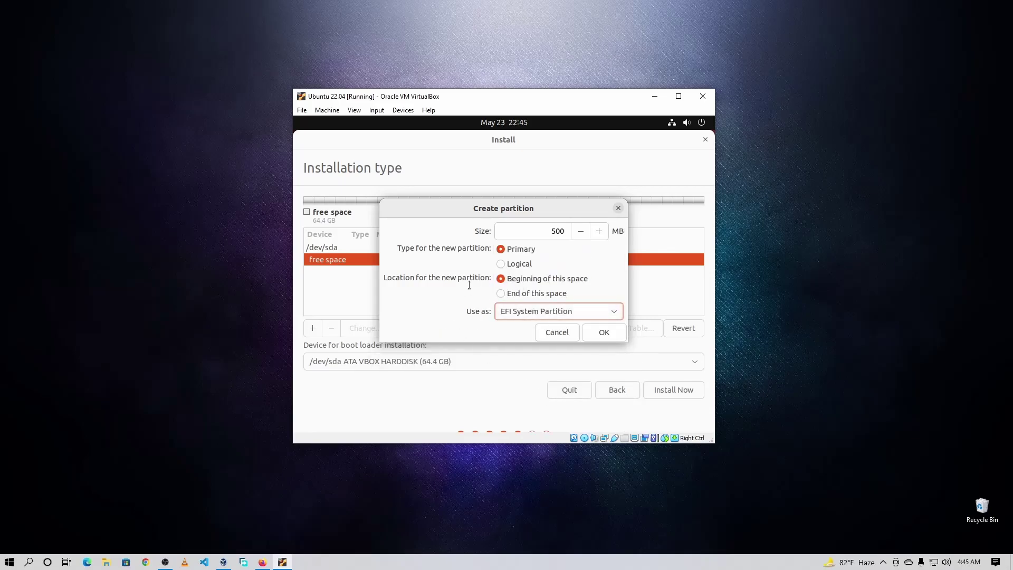
left_click(605, 334)
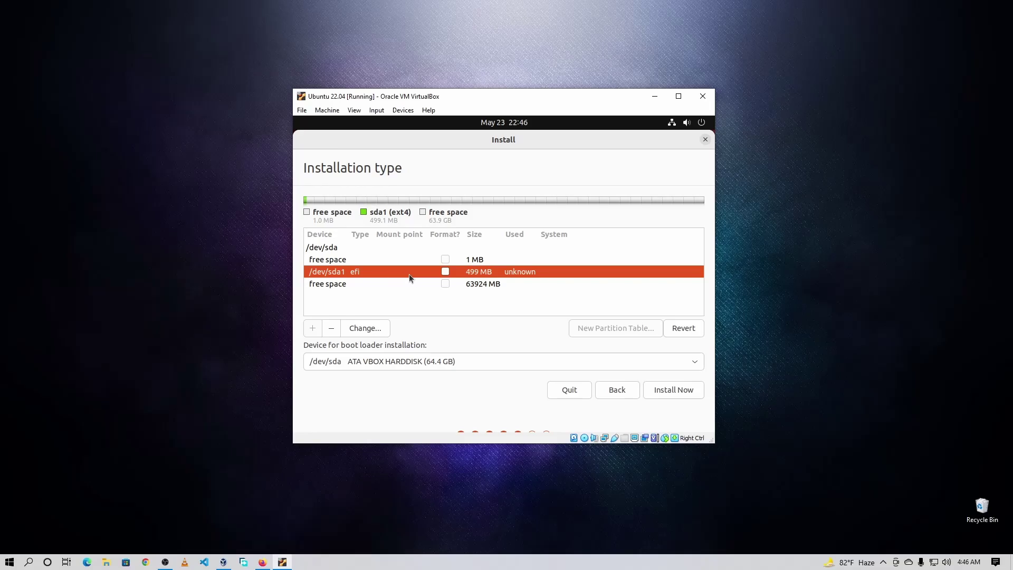
- Create a 30720 MB primary Ext4 partition in the large free space with the mount point /
left_click(373, 285)
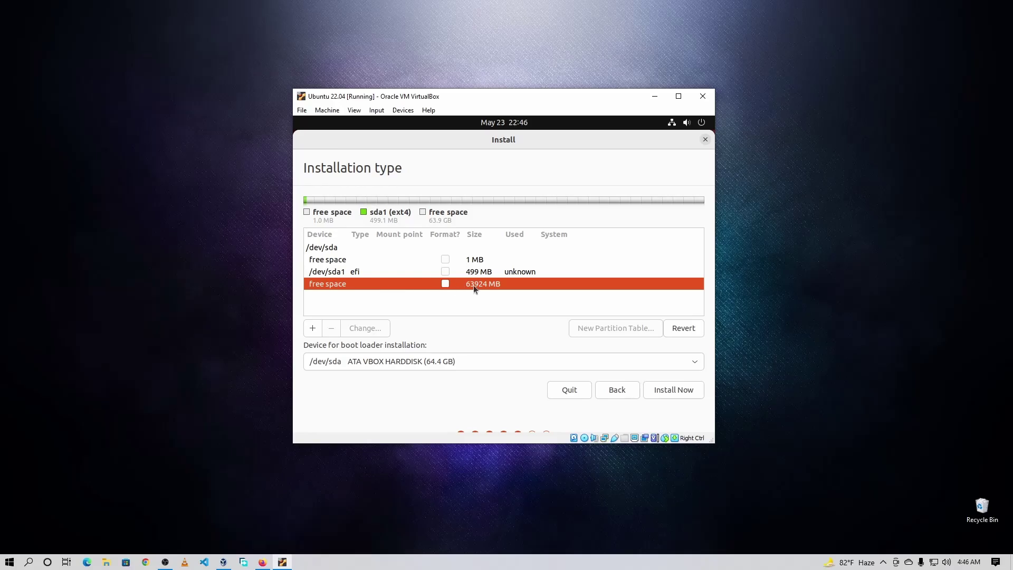
left_click(312, 328)
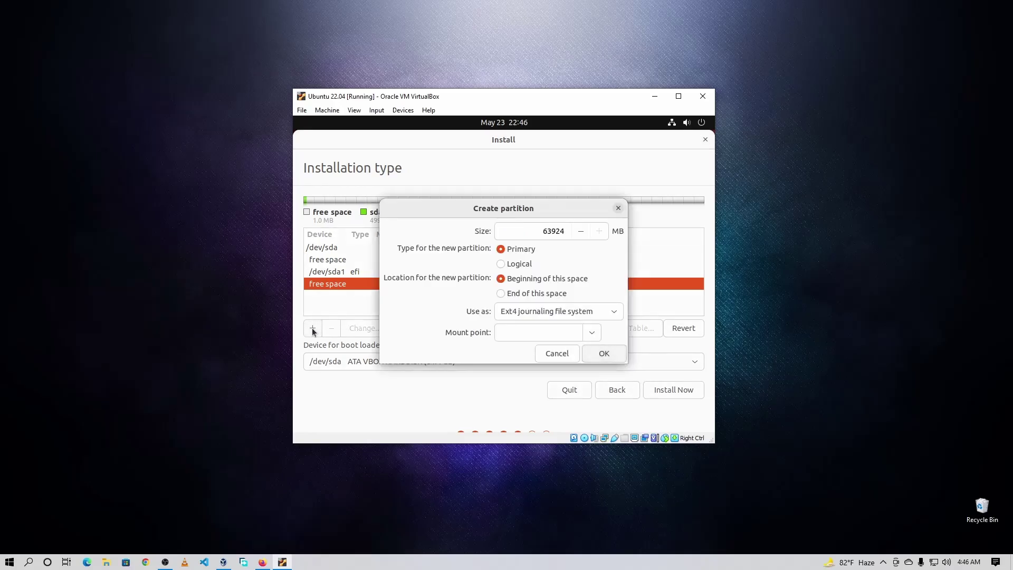
left_click_drag(540, 234, 575, 233)
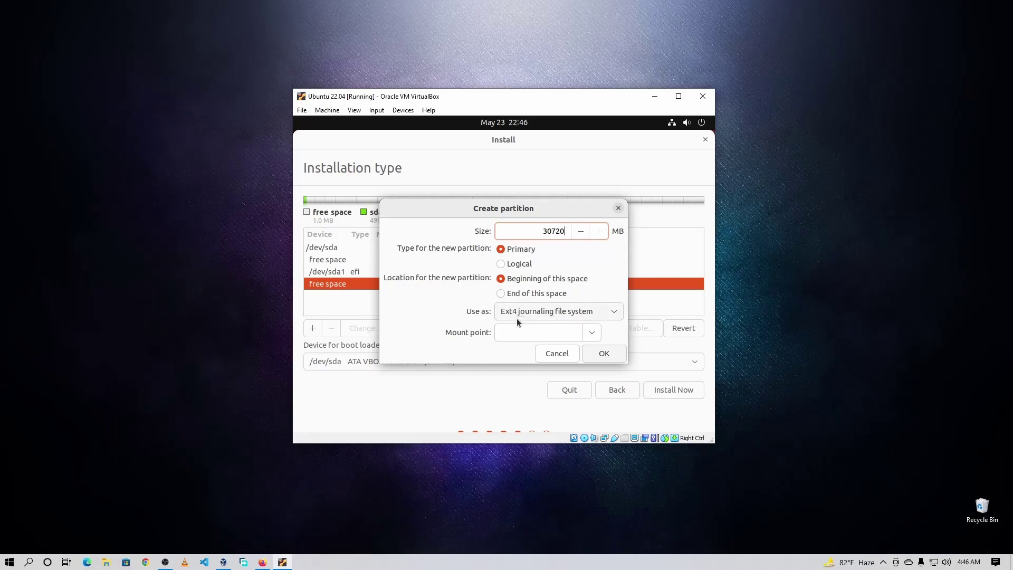
left_click(593, 333)
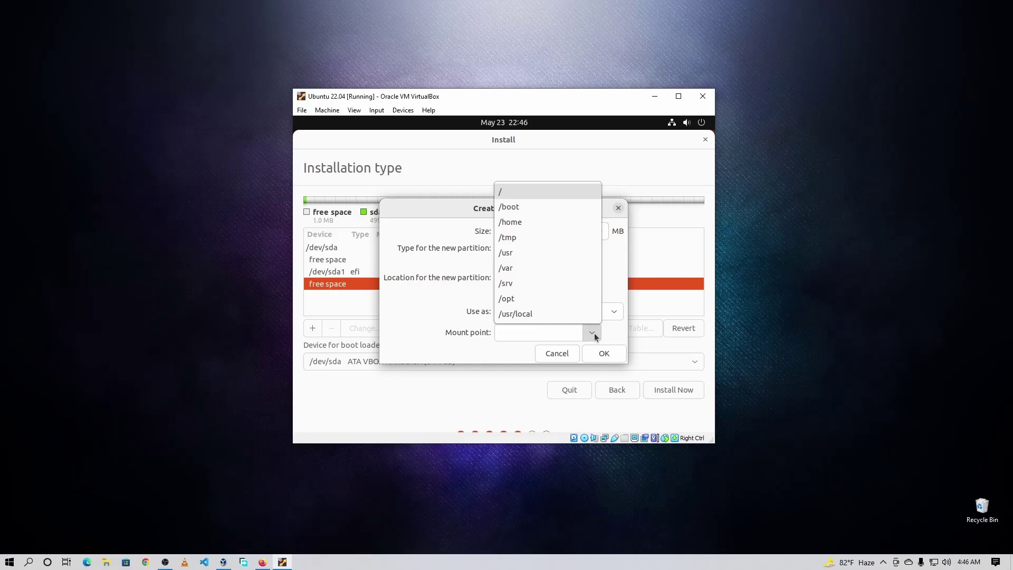
left_click(510, 196)
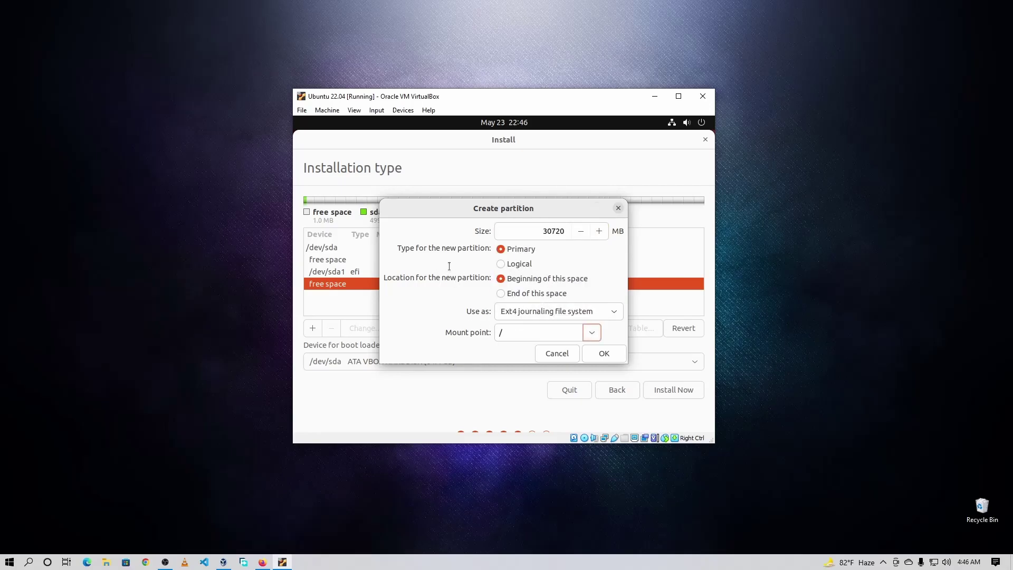
left_click(602, 354)
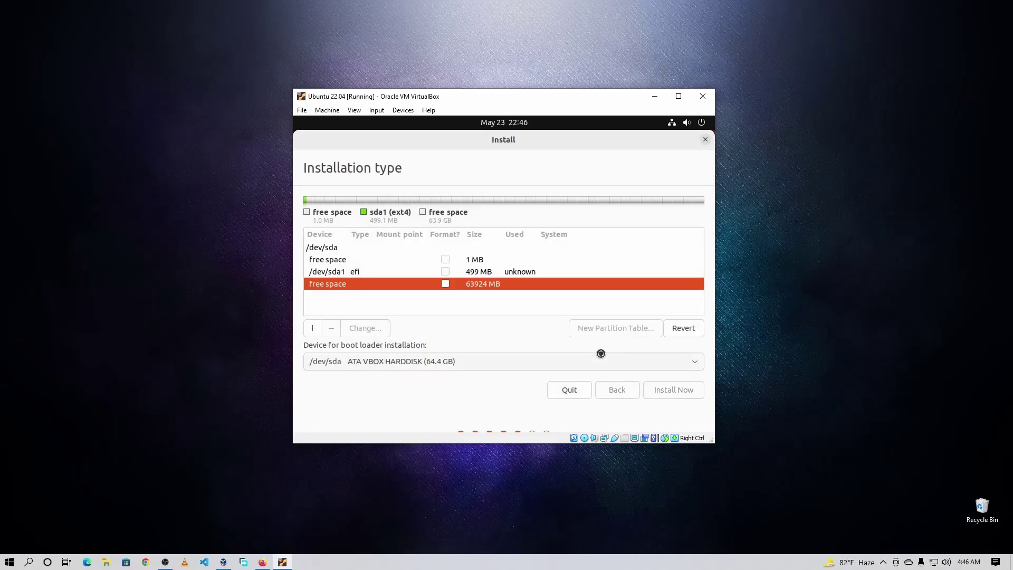
- Create a 20480 MB primary Ext4 partition in the remaining free space with the mount point /home
left_click(376, 299)
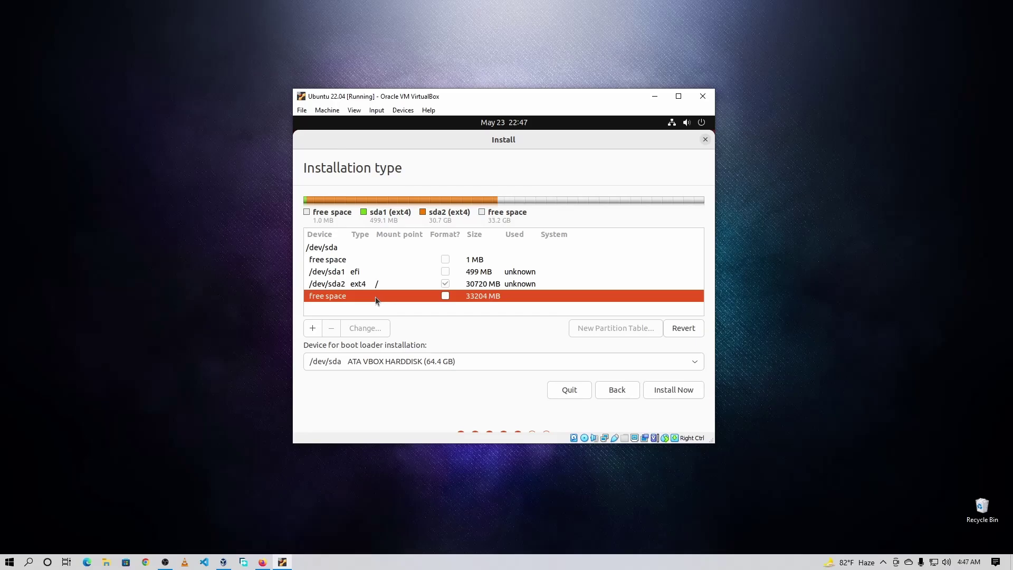
left_click(314, 329)
left_click(545, 230)
left_click_drag(542, 231, 573, 233)
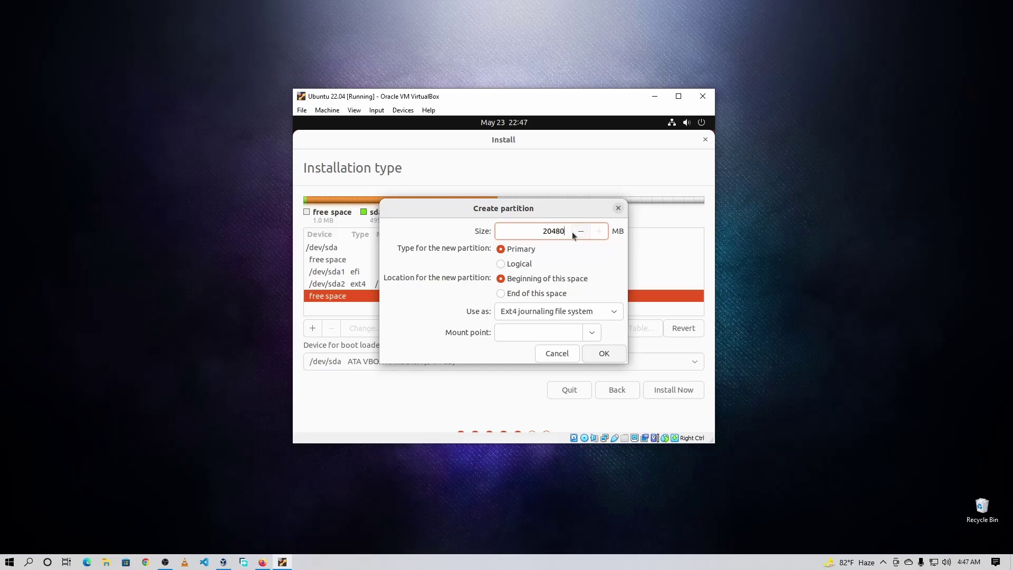
left_click(570, 314)
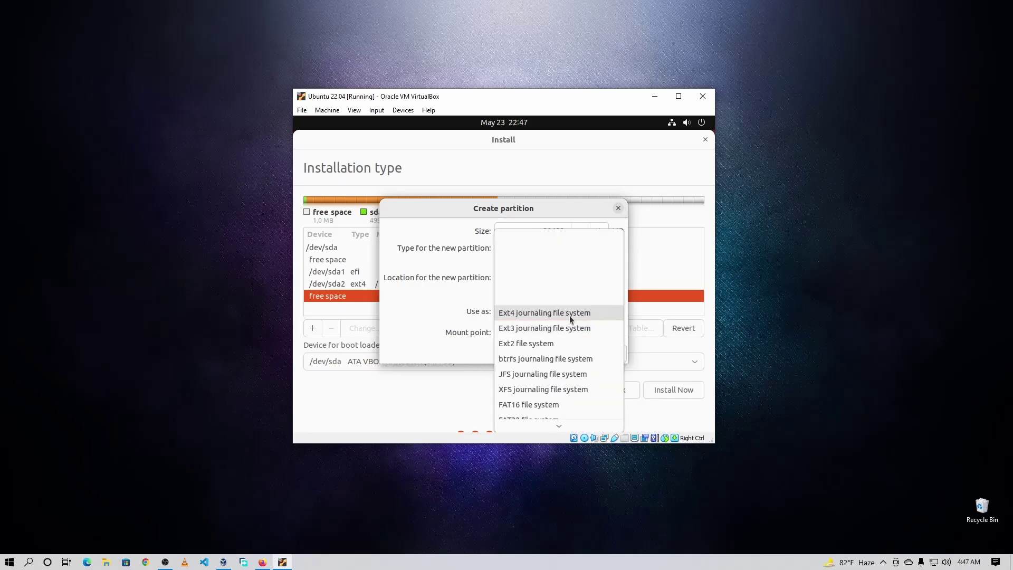
left_click(529, 315)
left_click(591, 332)
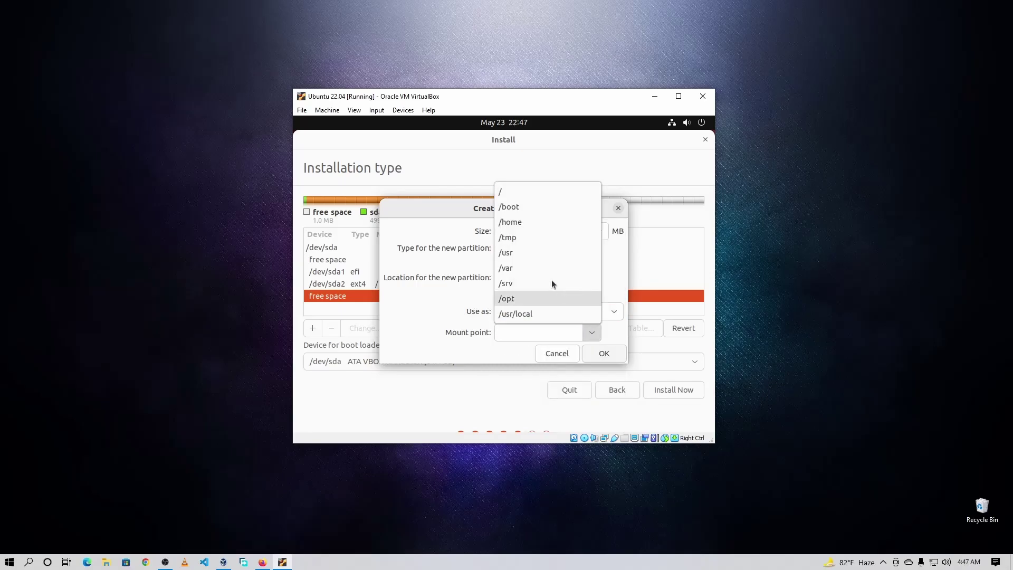
left_click(526, 221)
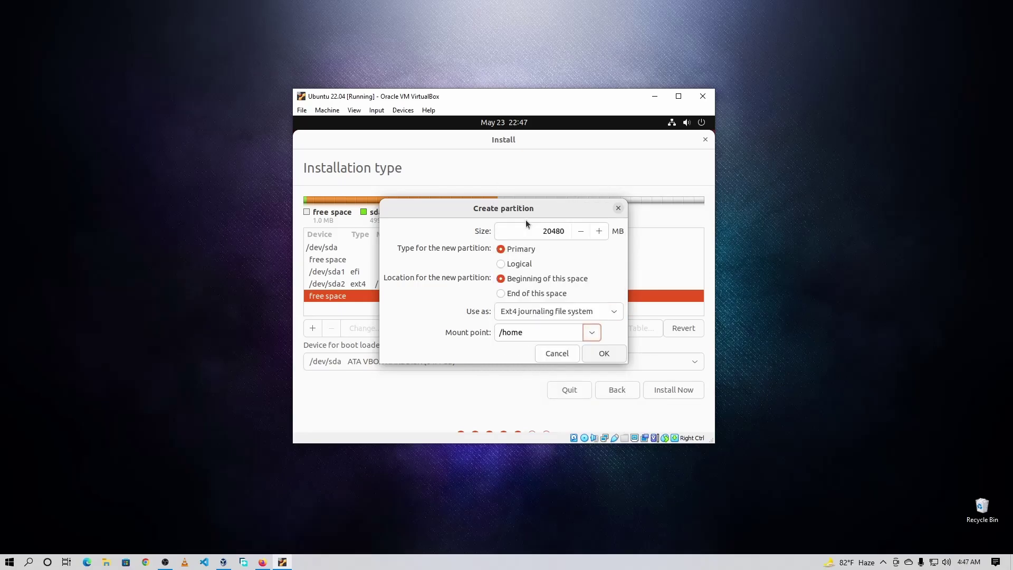
left_click(603, 355)
- Create a primary swap area from the remaining 12724 MB of free space and select the root partition /dev/sda2
left_click(498, 271)
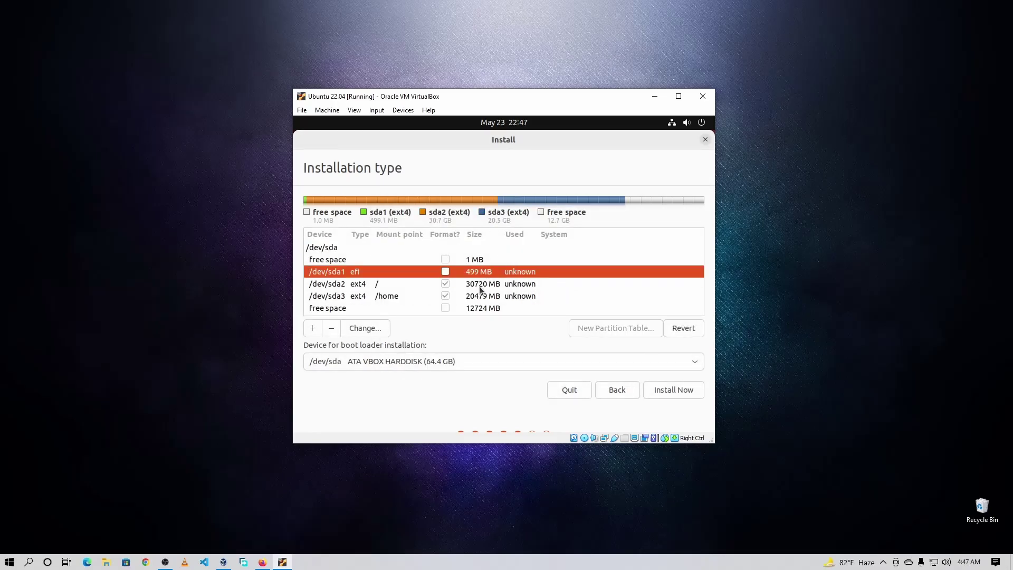
left_click(482, 284)
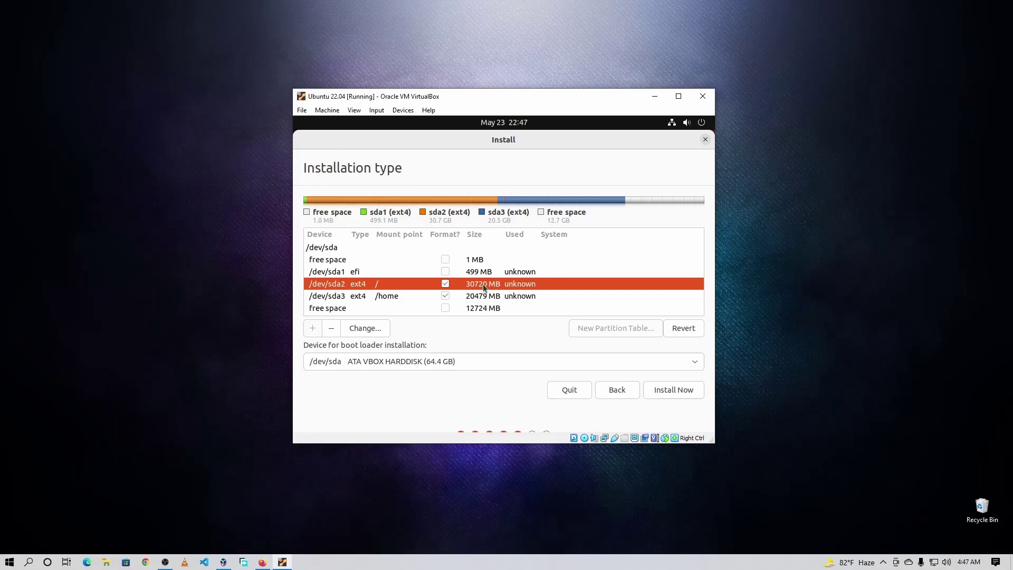
left_click(504, 292)
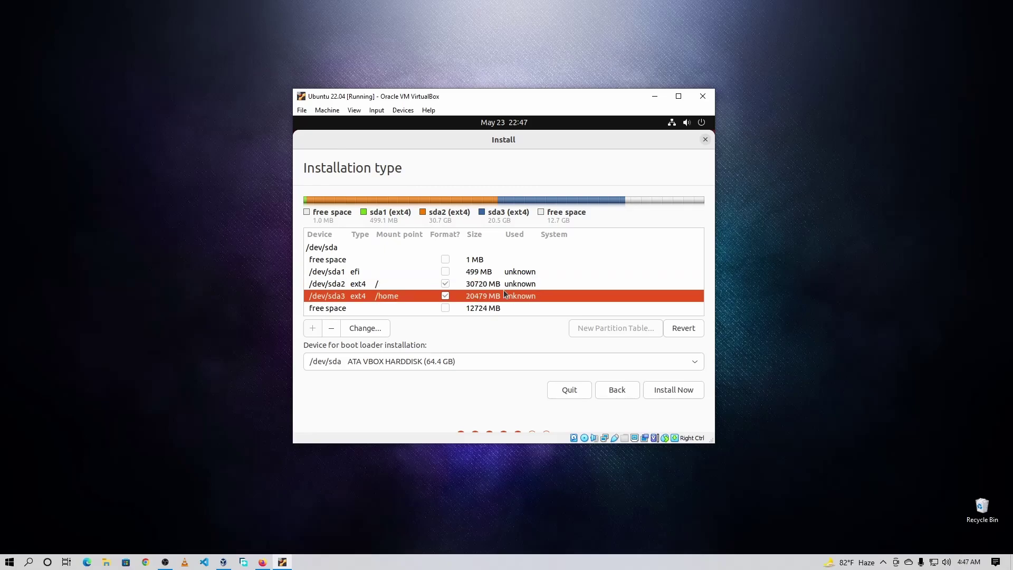
key("Down")
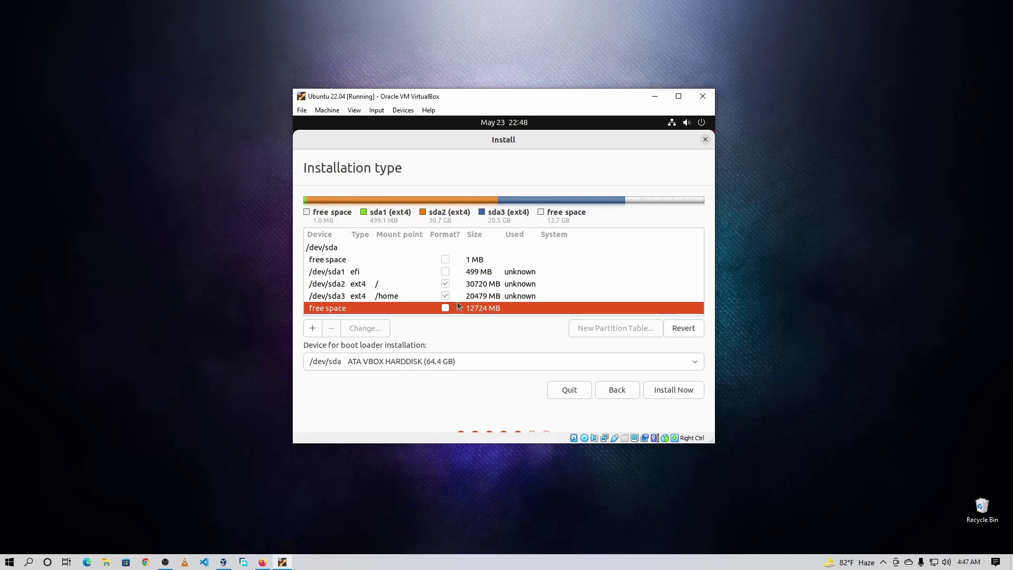
left_click(313, 328)
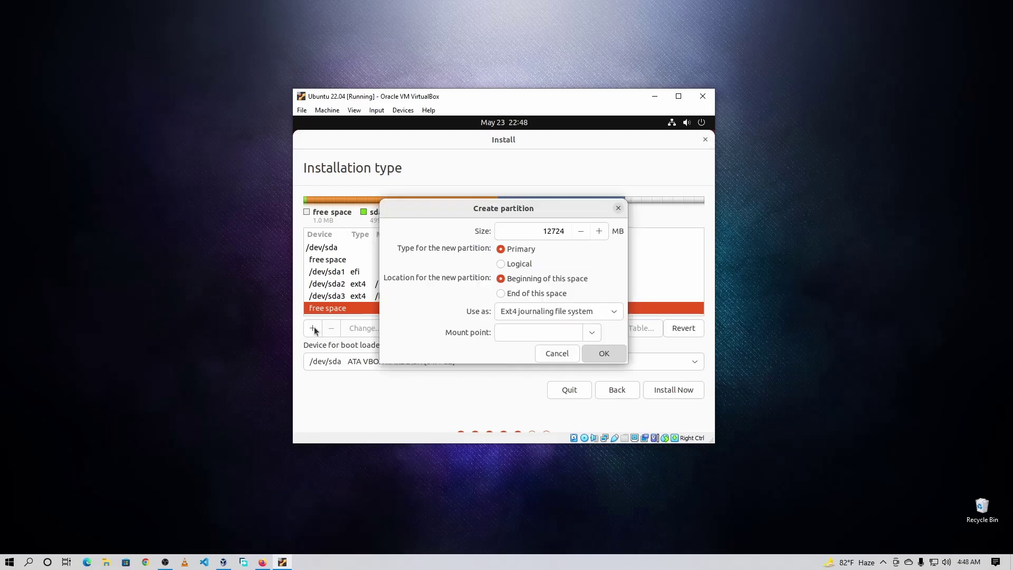
left_click(601, 314)
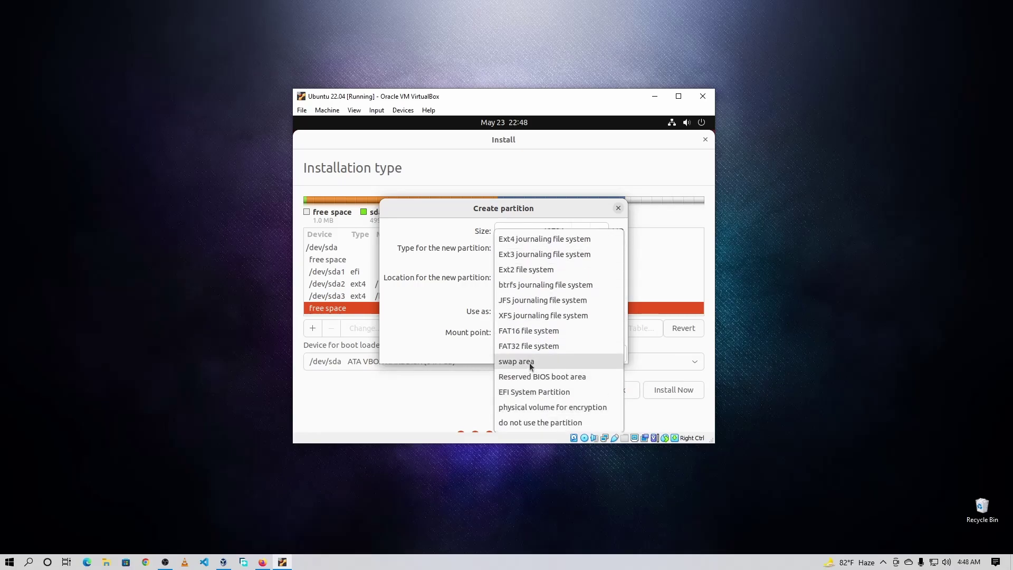
left_click(530, 364)
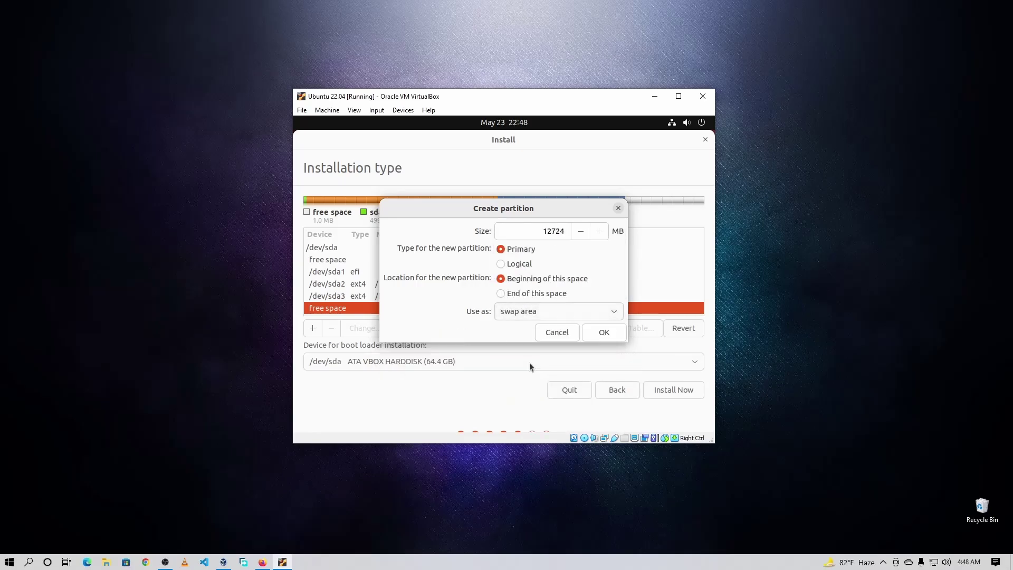
left_click(608, 333)
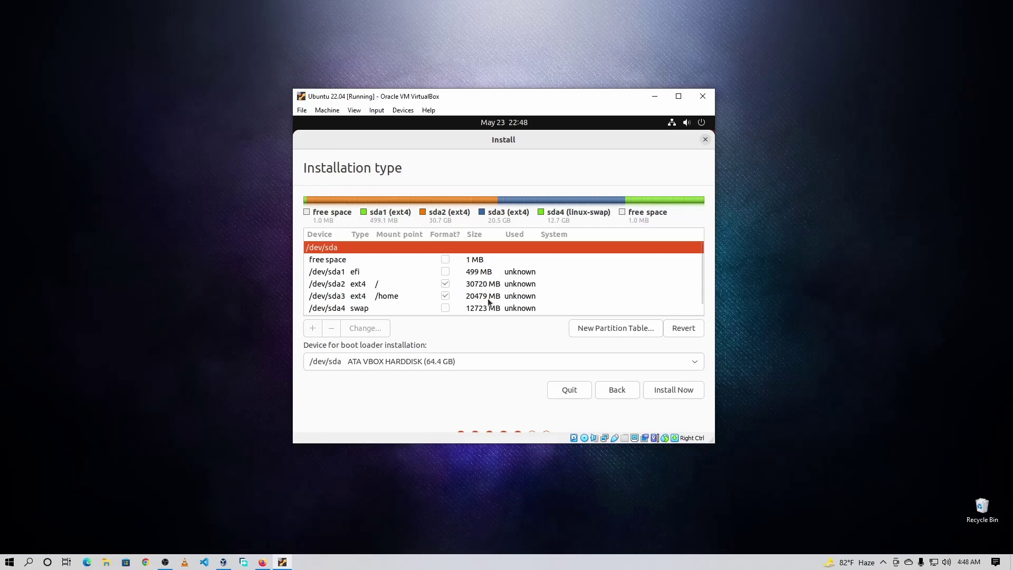
left_click(391, 286)
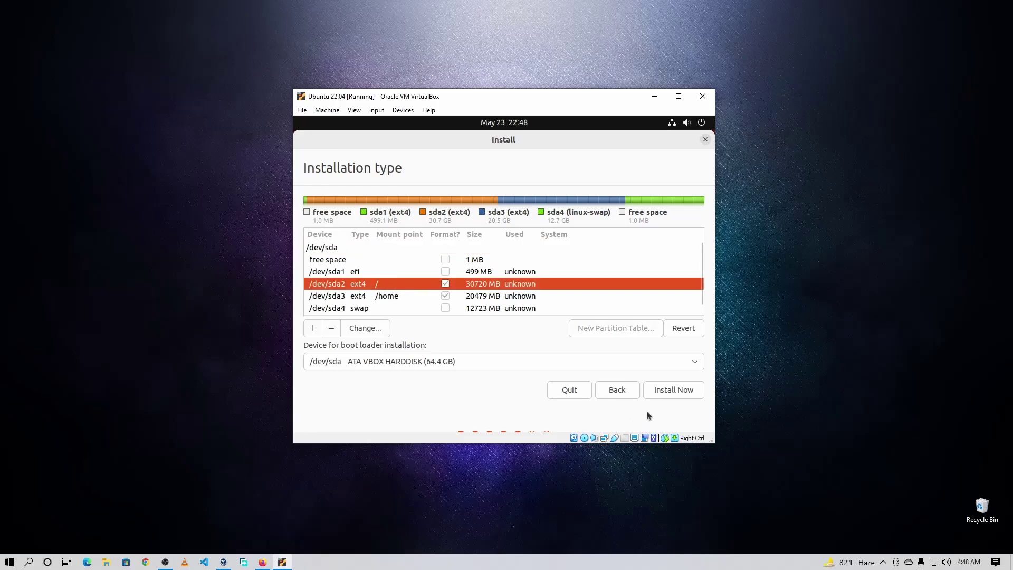
- Start the installation and confirm writing the partition table changes and formatting to the disk
left_click(672, 390)
left_click(668, 334)
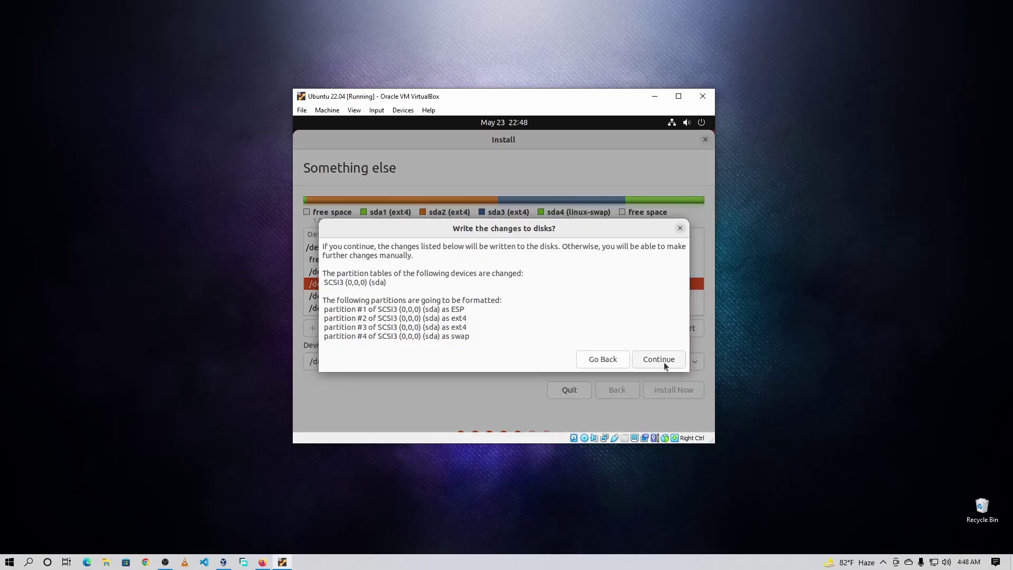
left_click(658, 360)
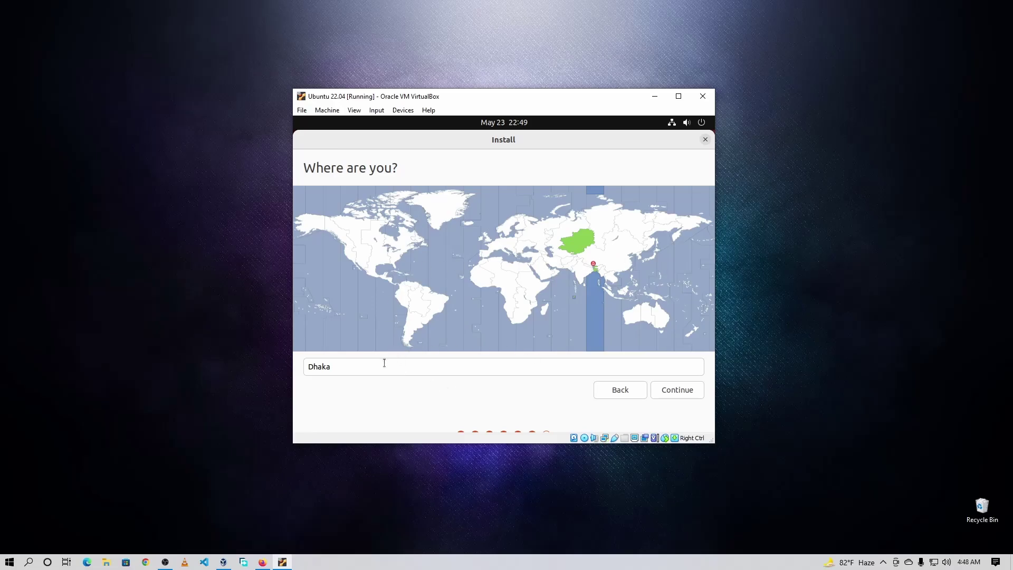
- Accept Dhaka as the location and submit the name, computer name, username and account password, with the password required to log in
left_click(677, 392)
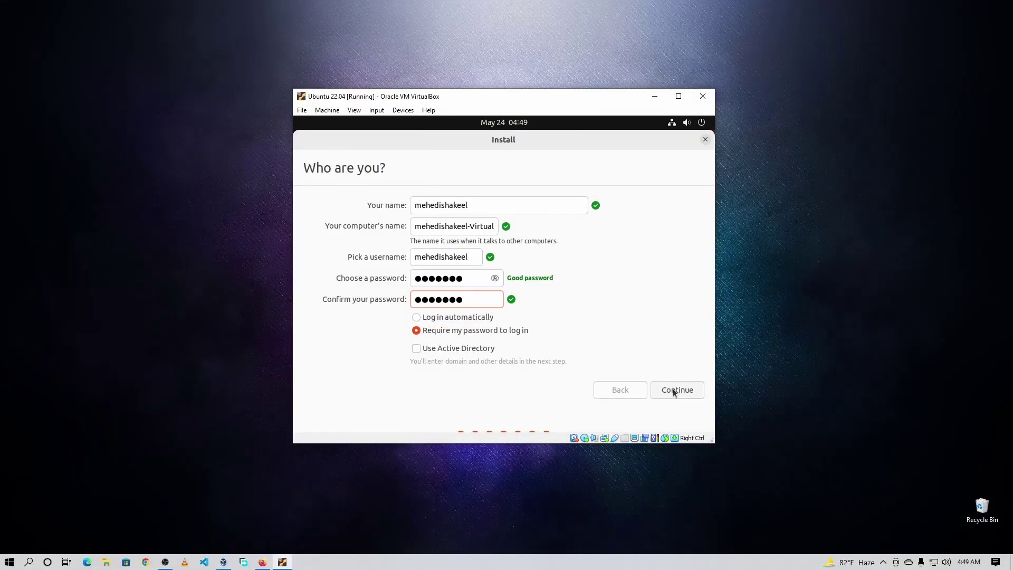
left_click(674, 390)
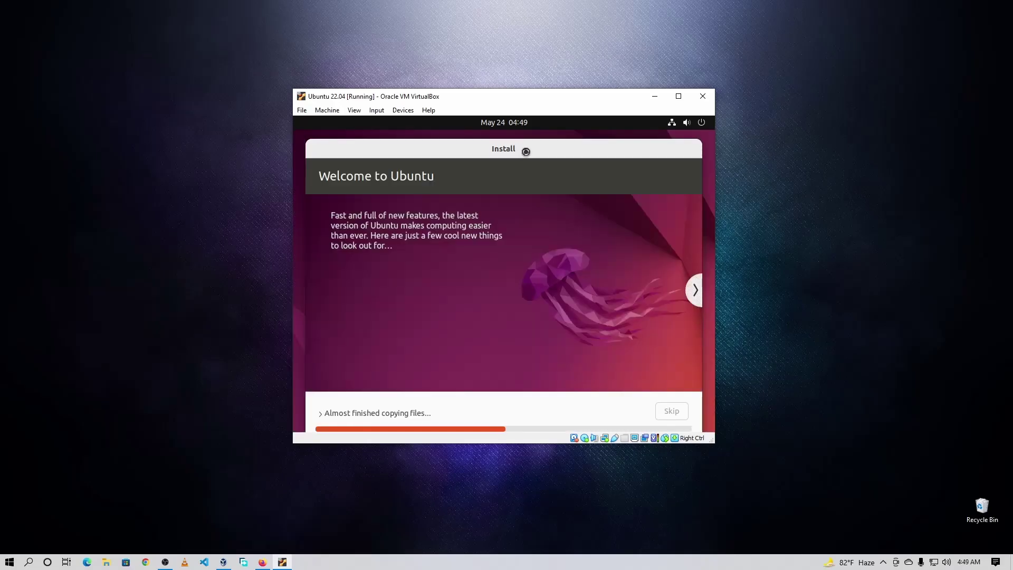
left_click_drag(525, 152, 527, 143)
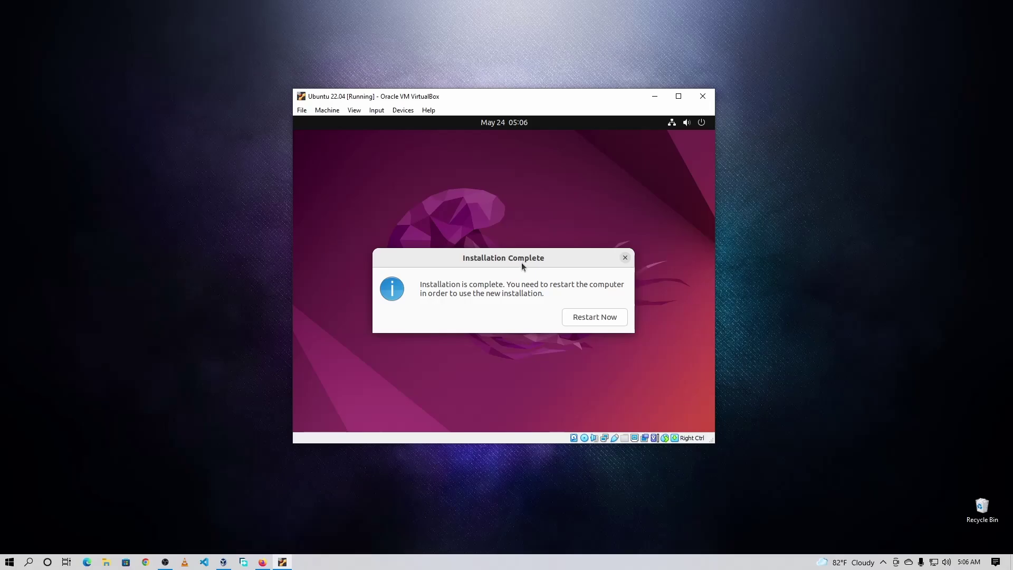
- Restart the virtual machine into the installed system and dismiss the mouse pointer integration notice
left_click(589, 319)
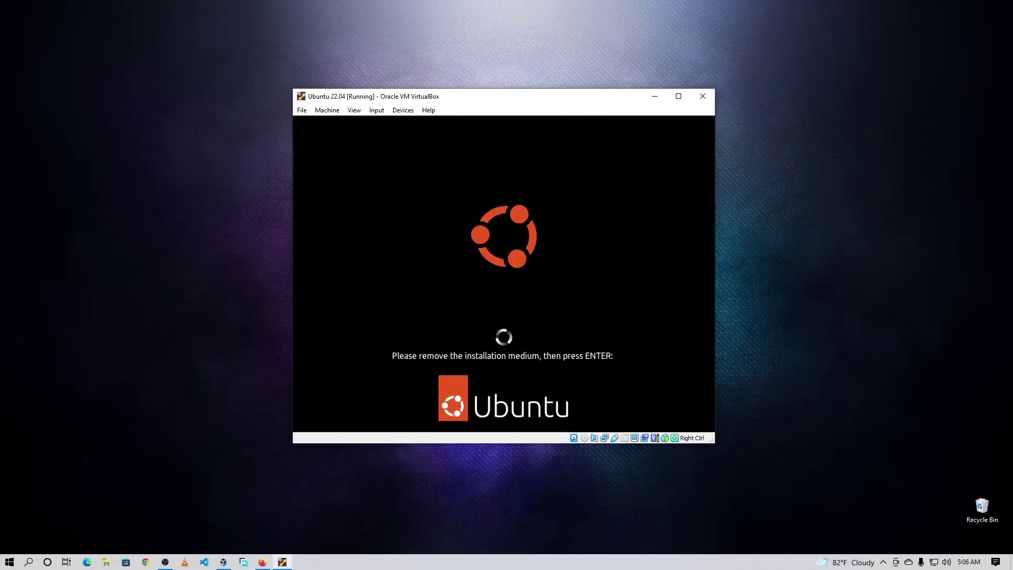
key("Return")
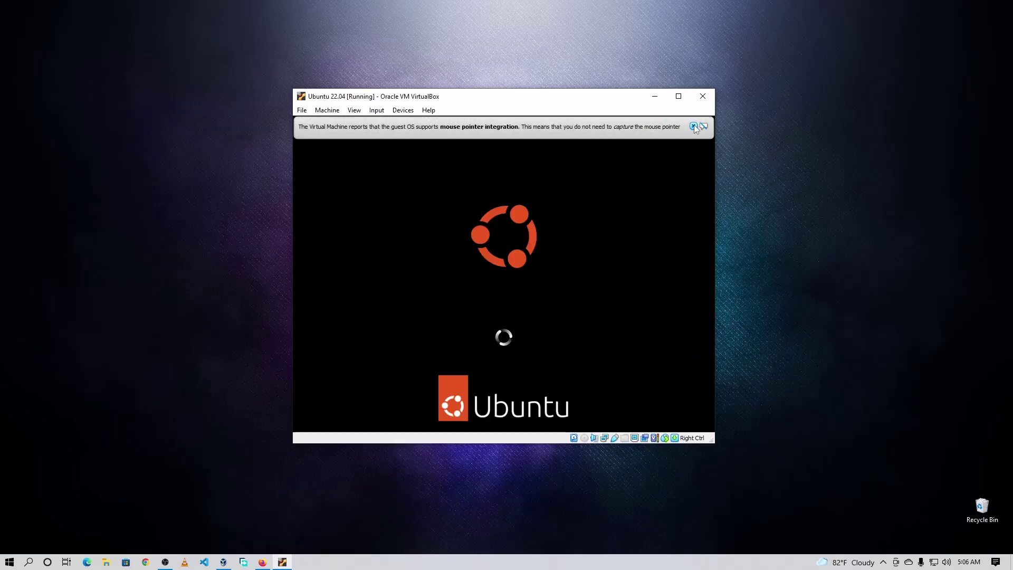
left_click(693, 126)
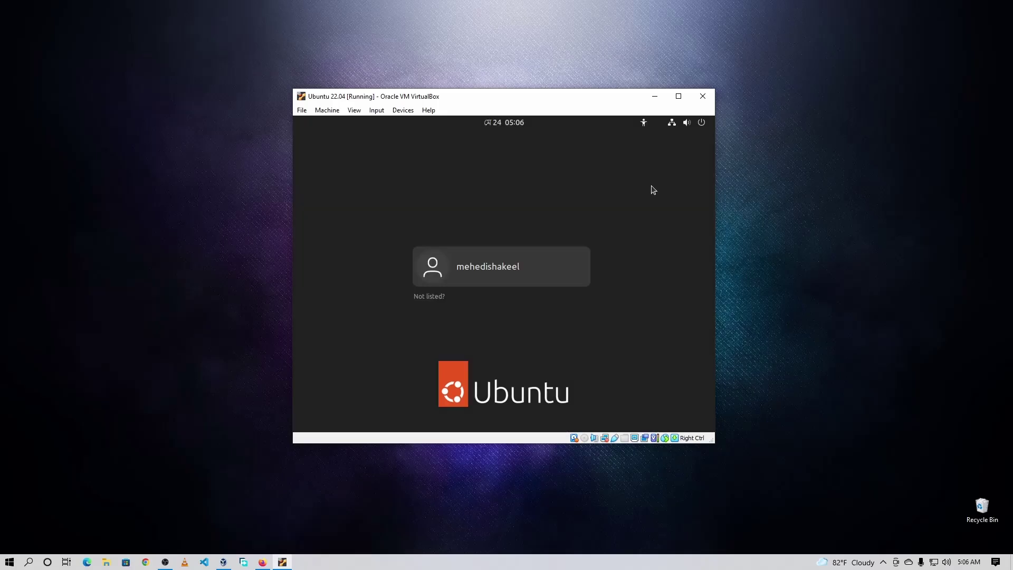
- Log in to the created user account by entering the account password
left_click(534, 265)
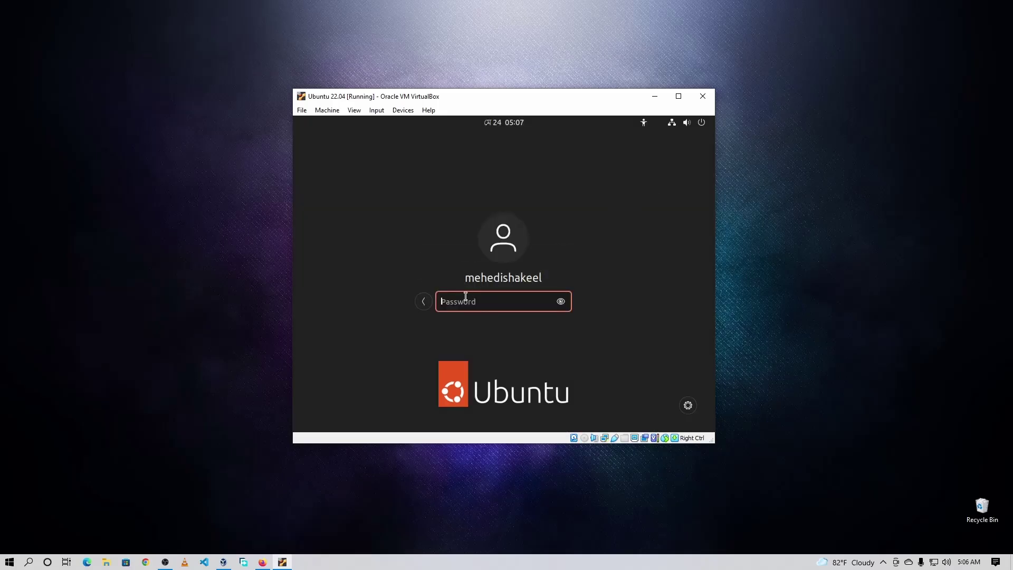
type("••••")
key("Return")
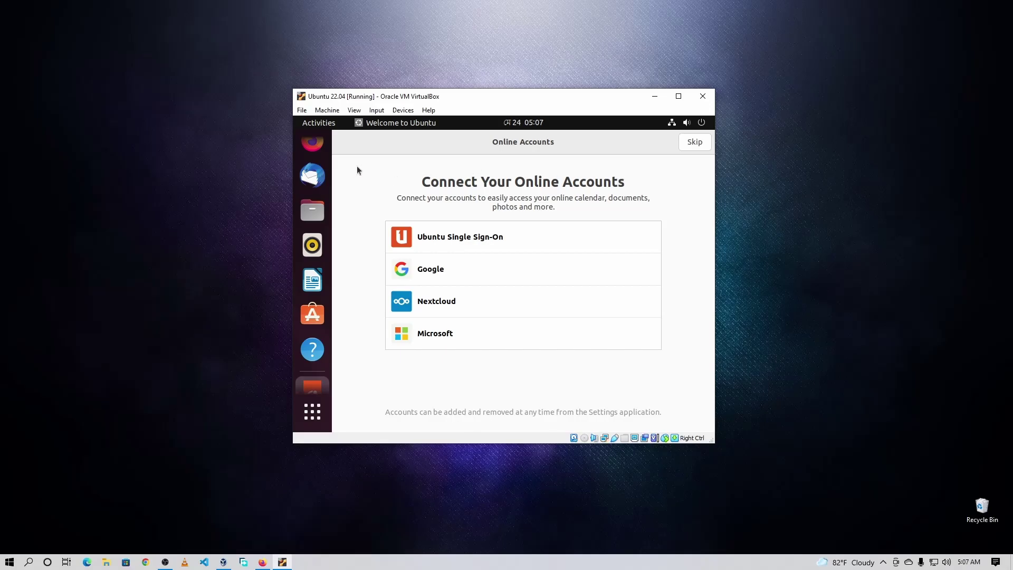
- Switch the virtual machine window to full-screen mode
left_click(354, 110)
left_click(360, 128)
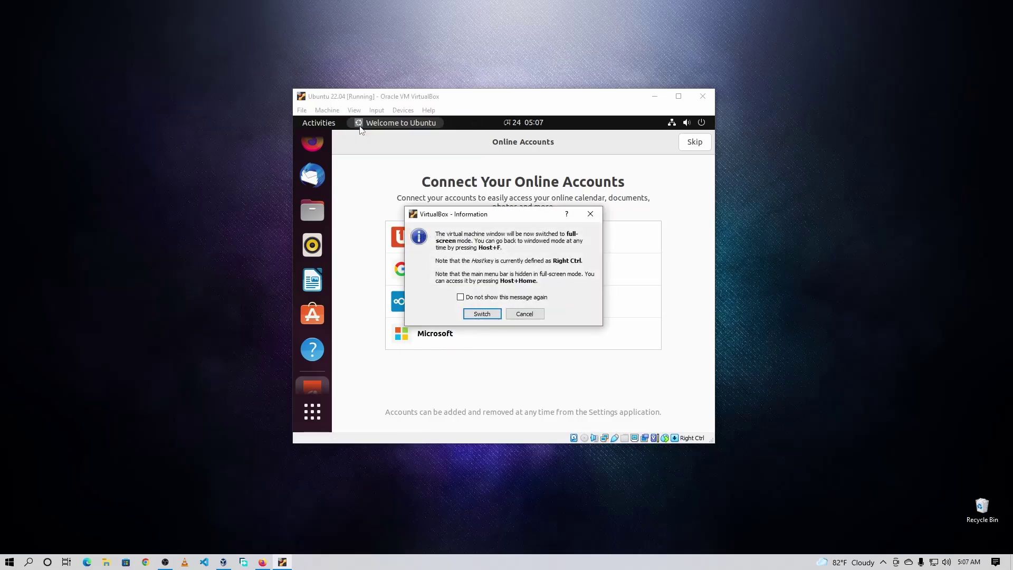
left_click(477, 316)
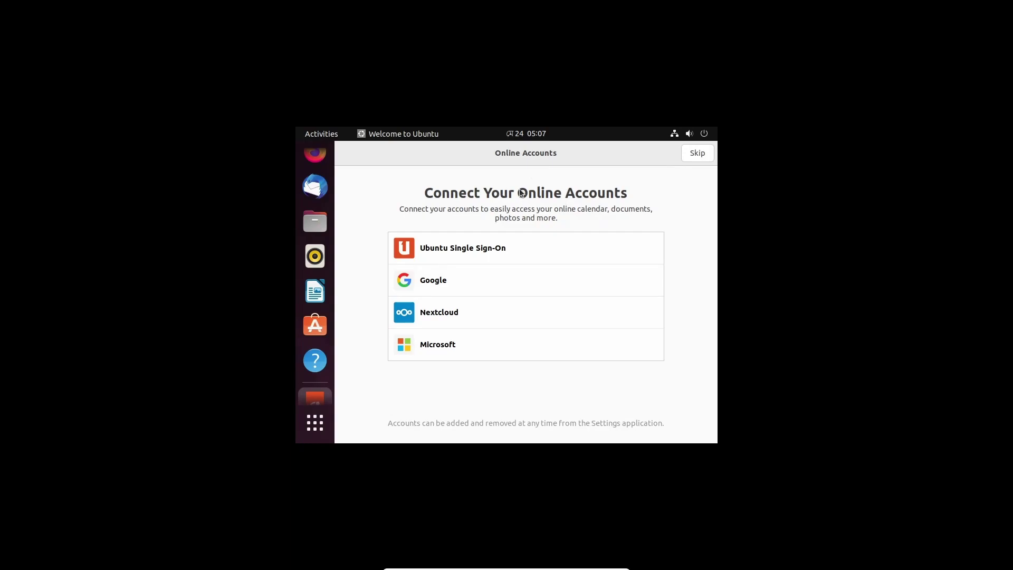
- Set Ubuntu's display resolution to 1920 × 1080 (16:9) and keep the changed display settings
left_click_drag(526, 154, 546, 353)
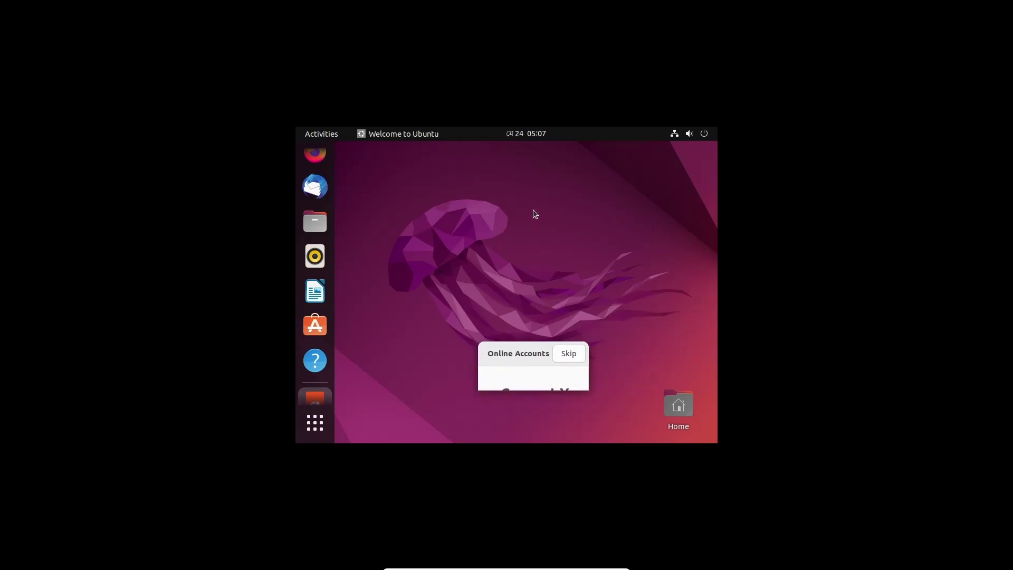
right_click(551, 218)
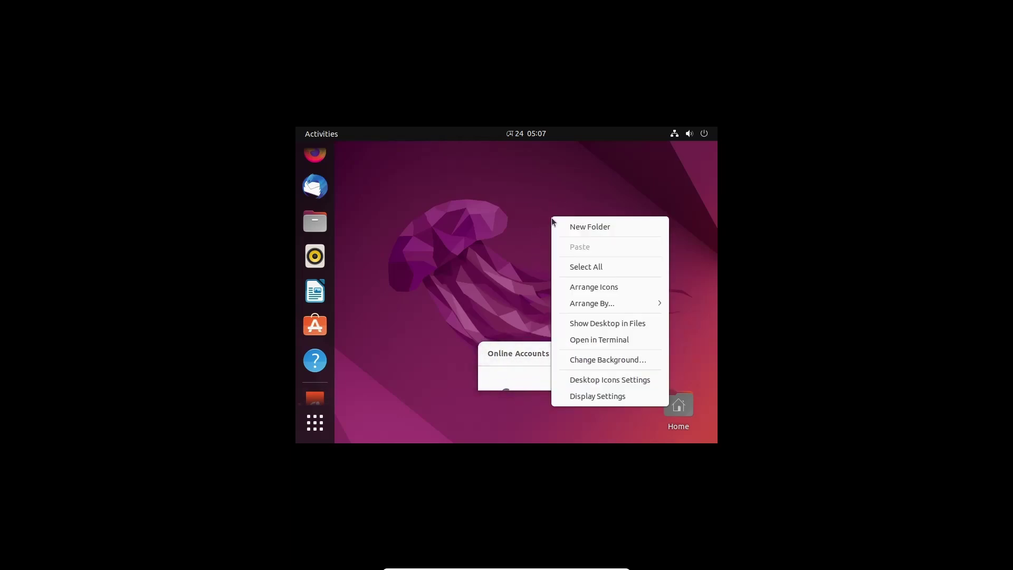
left_click(582, 396)
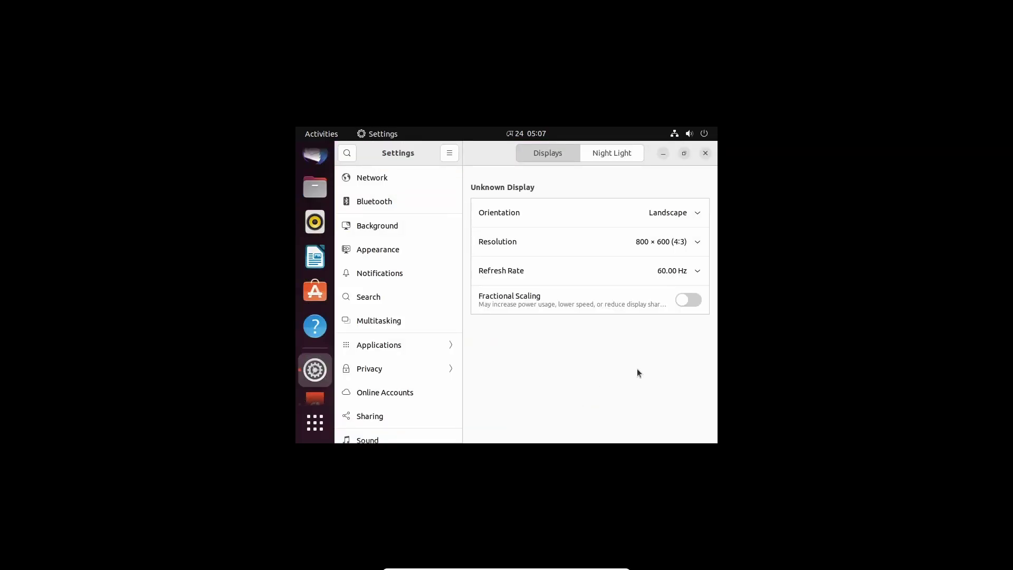
left_click(694, 241)
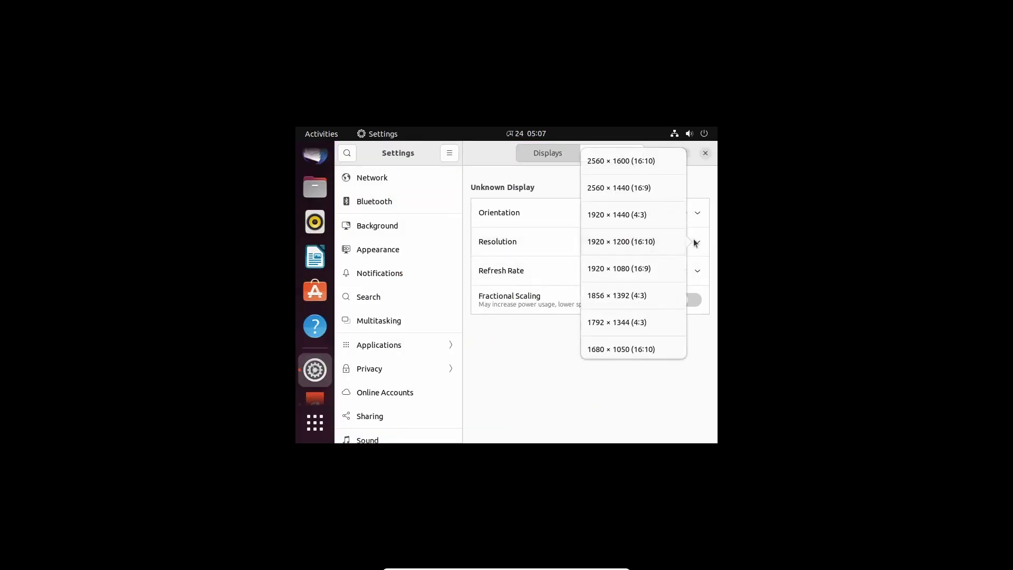
left_click(630, 270)
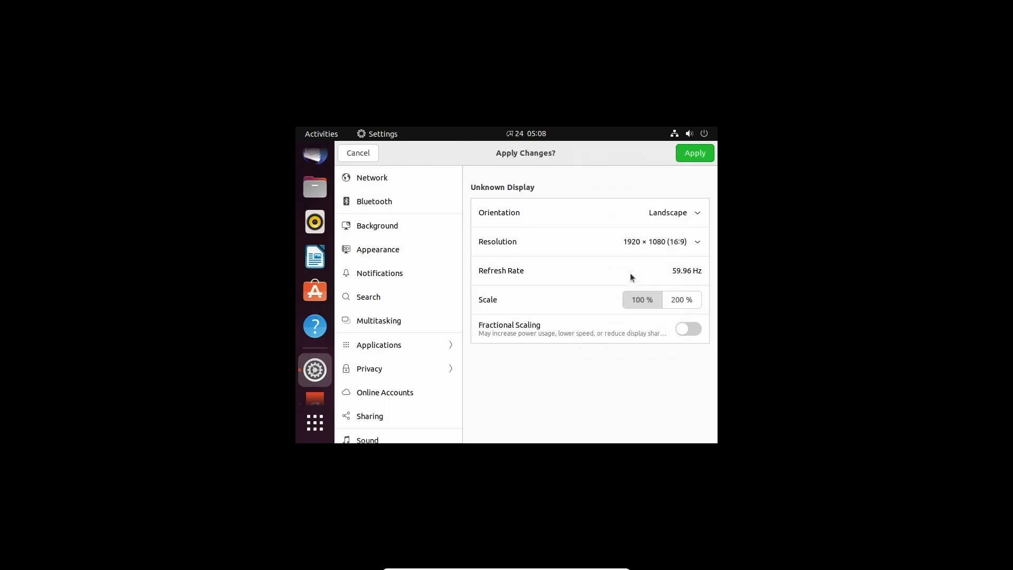
left_click(696, 153)
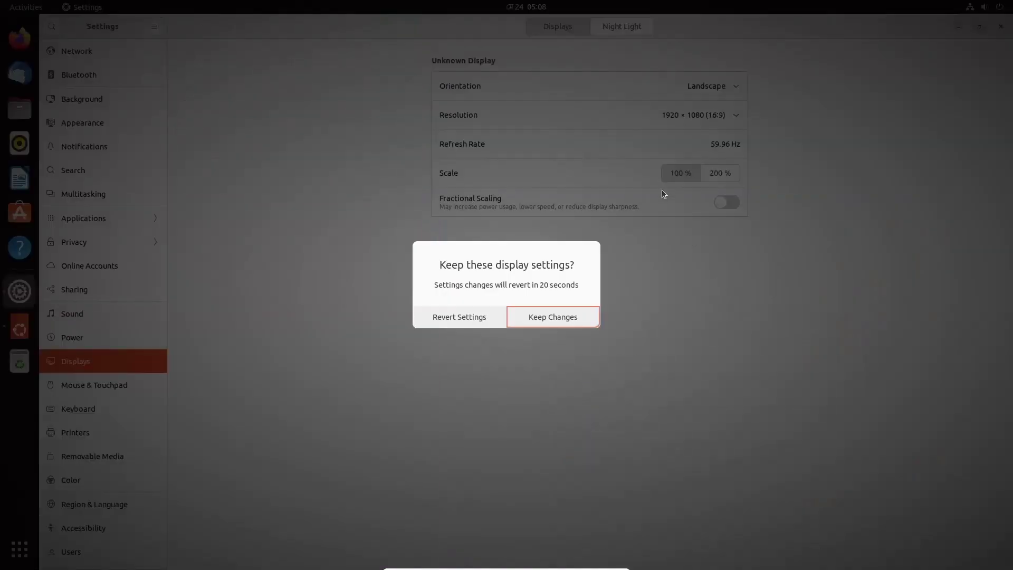
left_click(562, 319)
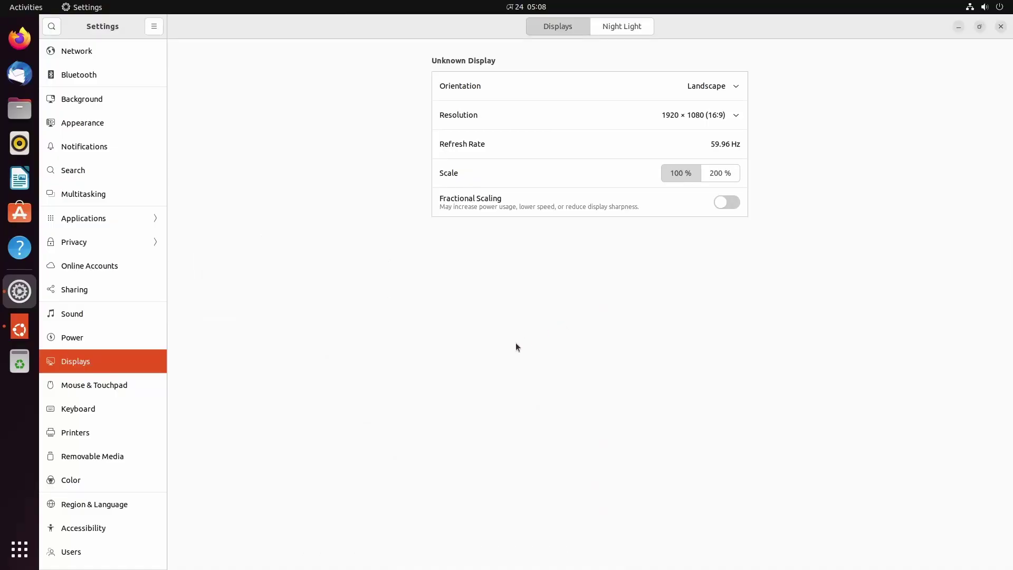
- Close the display settings window and move the Online Accounts welcome window towards the middle of the desktop
left_click(980, 27)
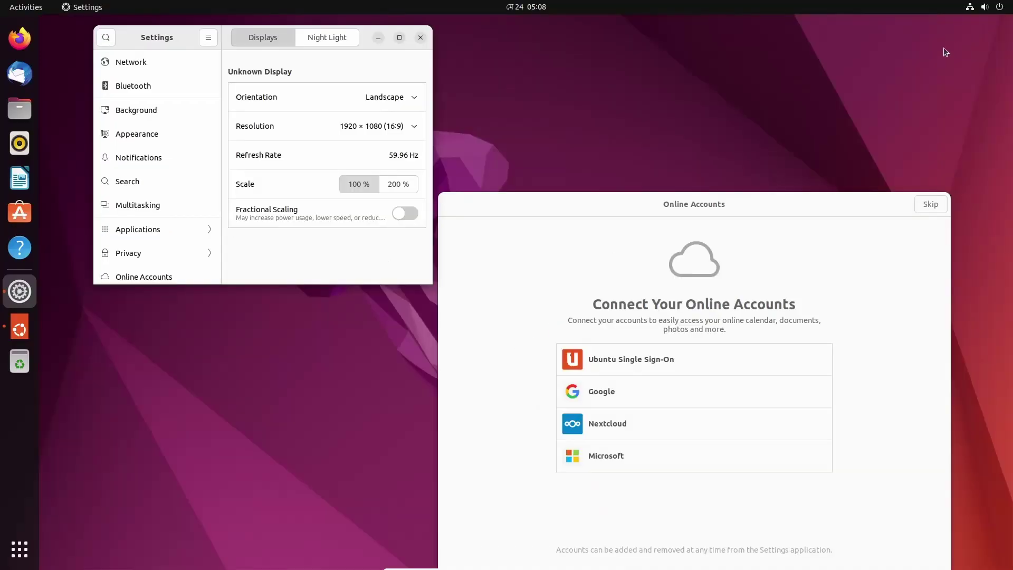
left_click_drag(667, 196, 569, 100)
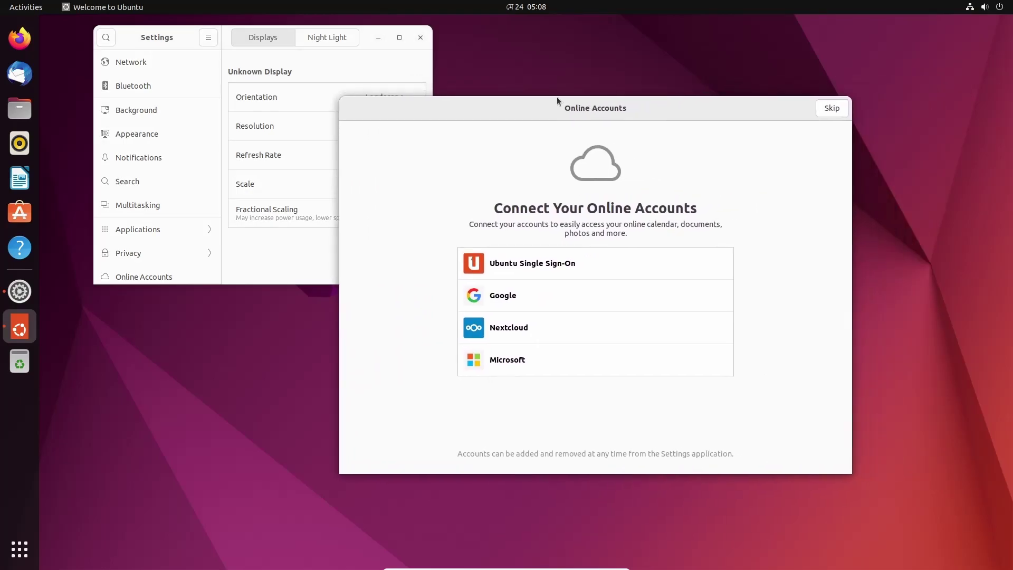
left_click(421, 37)
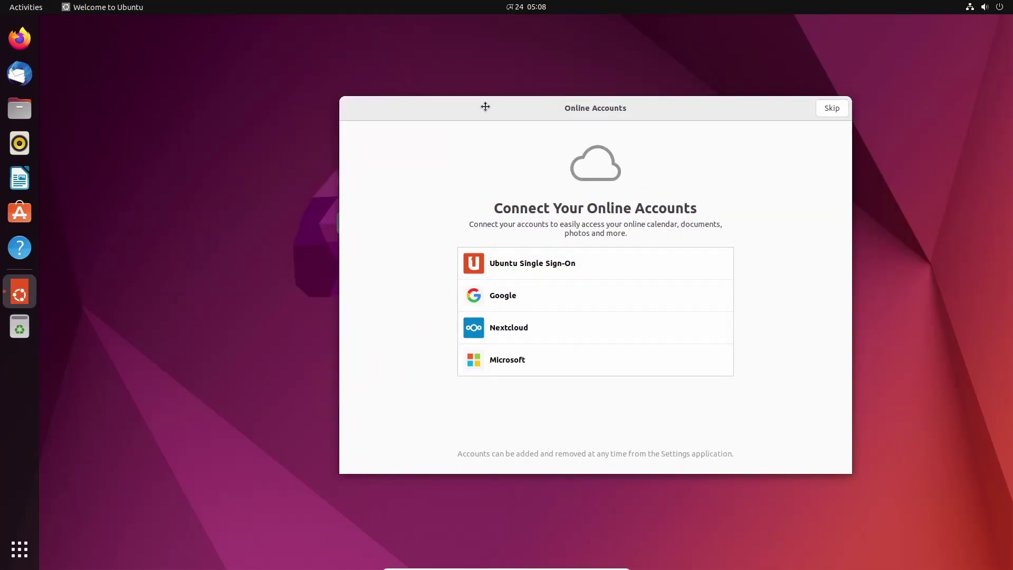
left_click_drag(492, 106, 449, 106)
- Skip the online accounts and finish the welcome setup with system info sent to Canonical and Location Services off
left_click(777, 105)
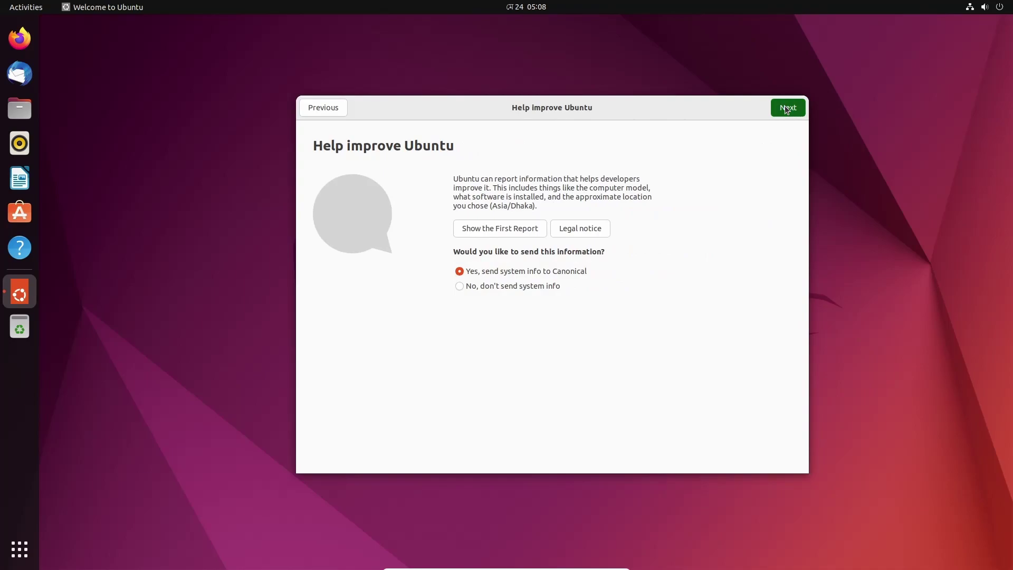
left_click(786, 108)
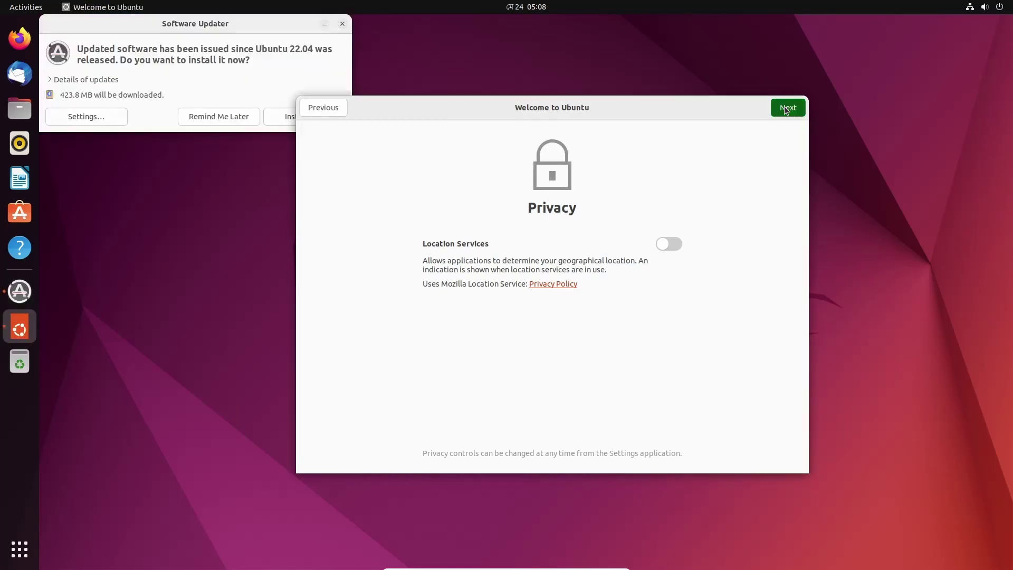
left_click(786, 108)
left_click(786, 108)
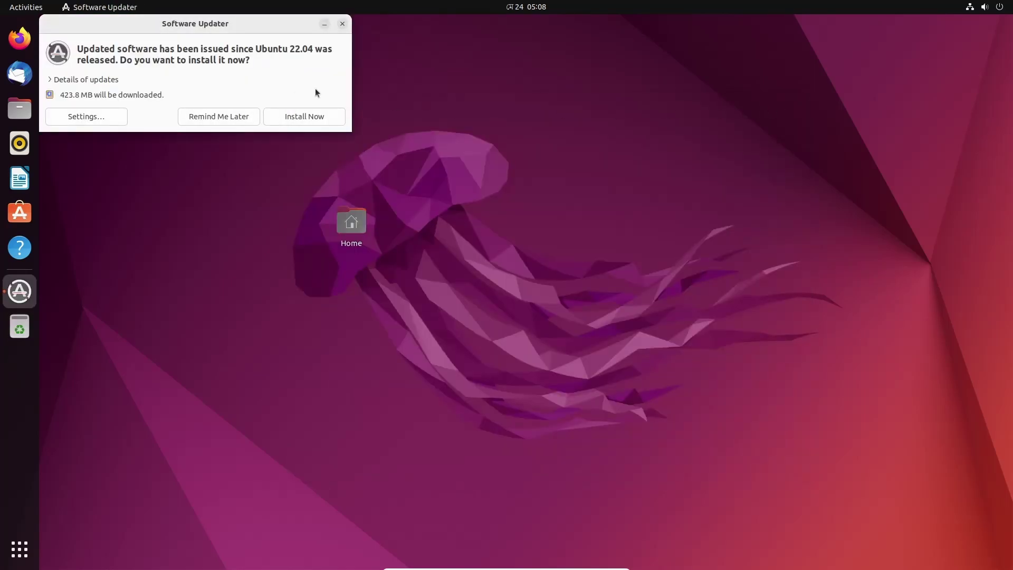
- Dismiss the Software Updater without installing updates and move the Home folder icon to the desktop's lower-right corner
left_click_drag(222, 30, 538, 185)
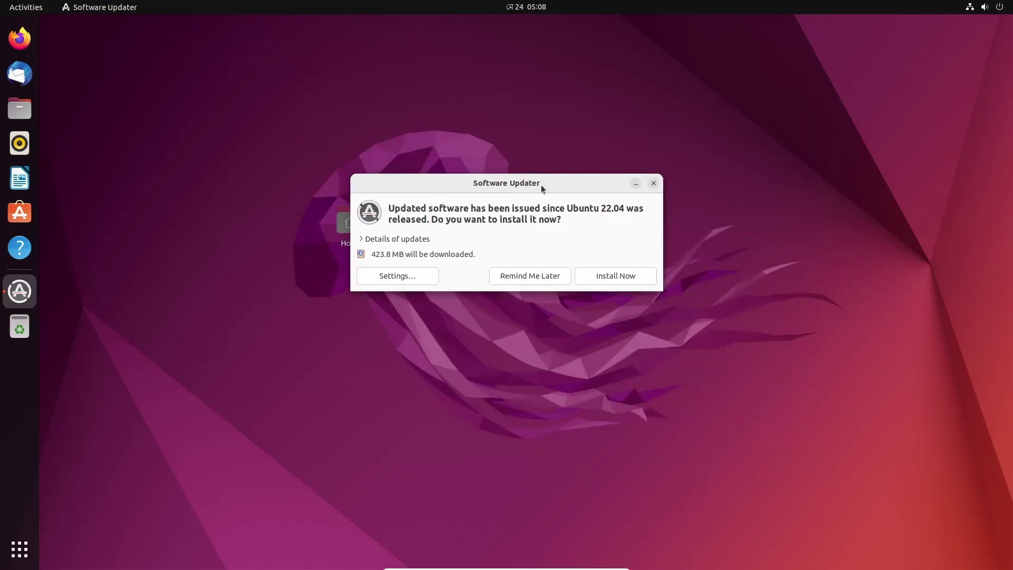
left_click(654, 184)
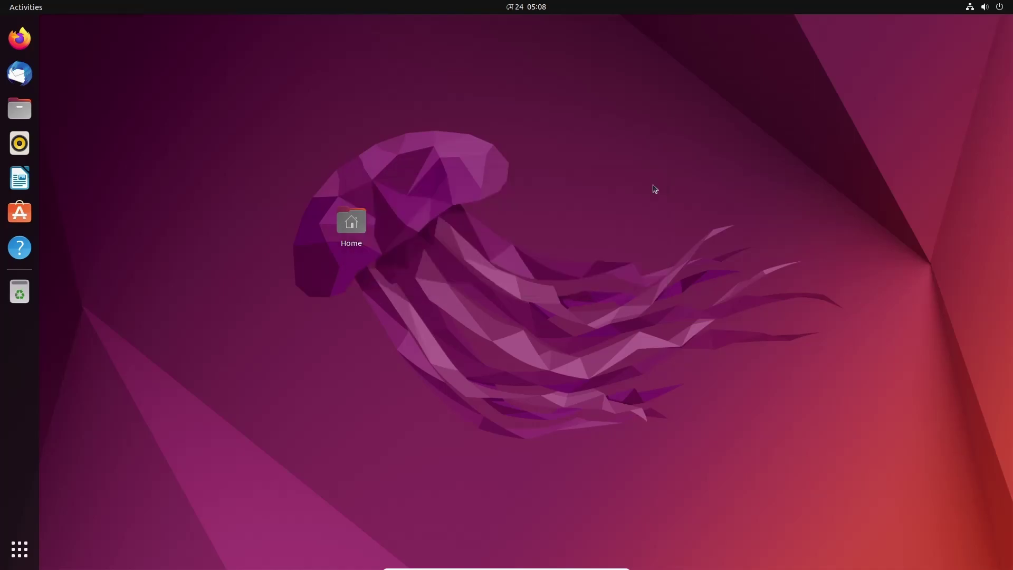
left_click_drag(344, 234, 963, 515)
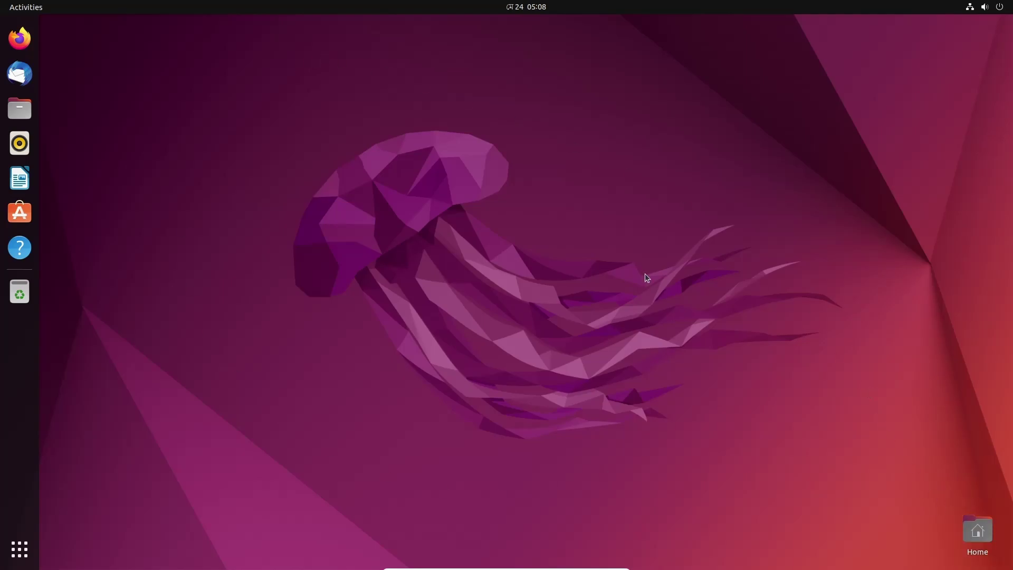
- Show all installed applications and look through both pages of the overview
left_click(13, 556)
scroll(505, 424, "down", 1)
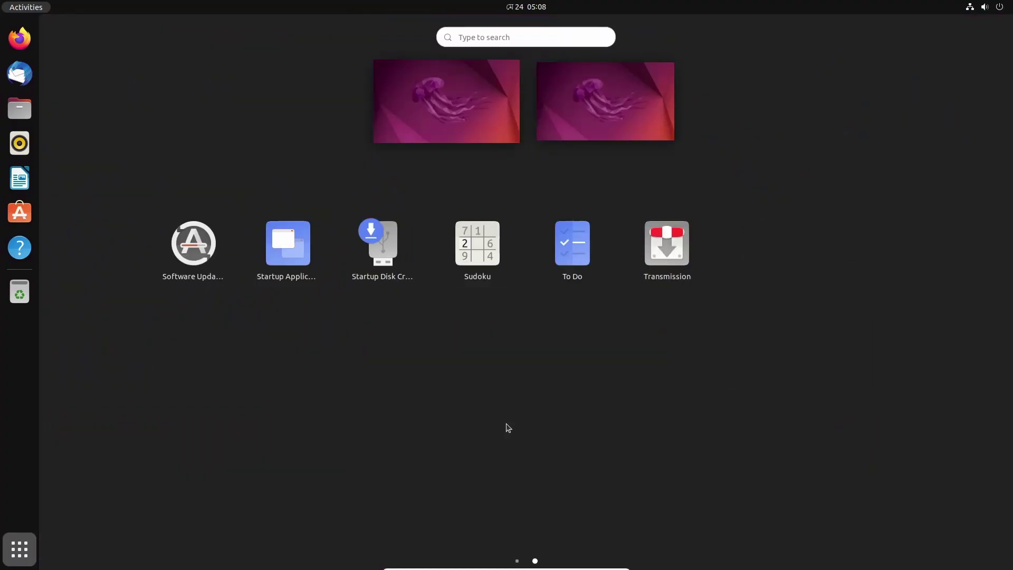
scroll(505, 425, "up", 1)
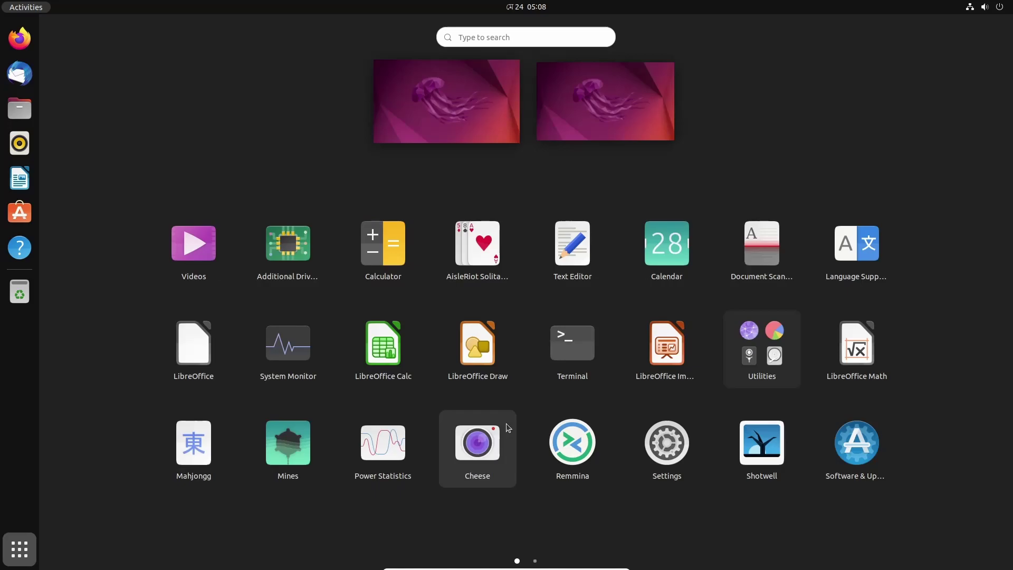